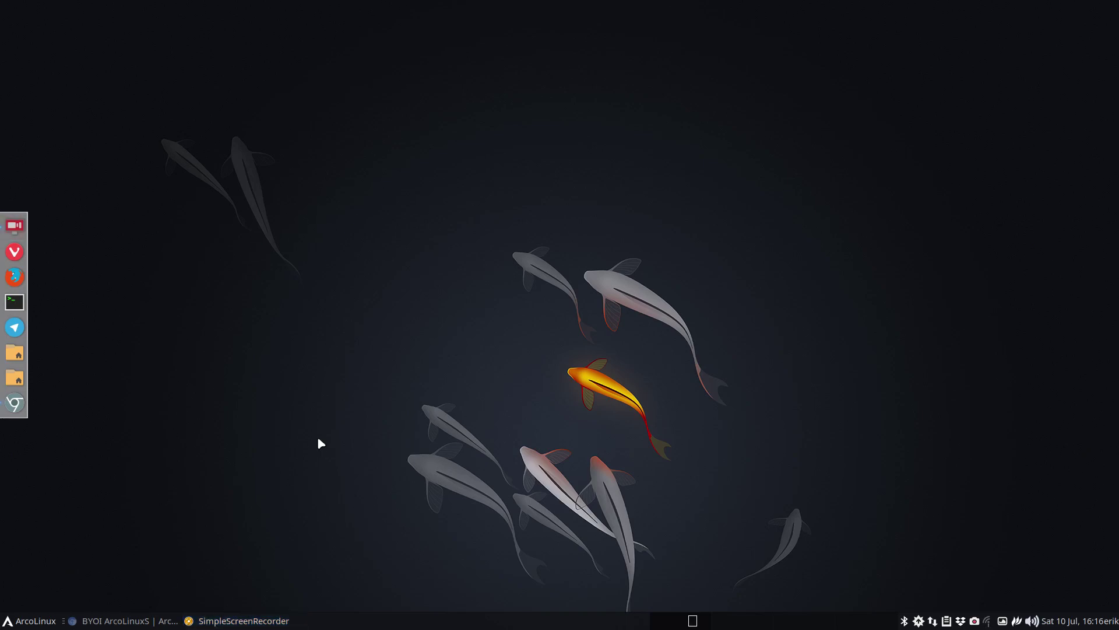
- In Chromium, open arcolinuxb.com's BYOI overview page and scroll down to the BYOI ArcoLinuxB Awesome card
{"action": "left_click", "coordinate": [122, 620]}
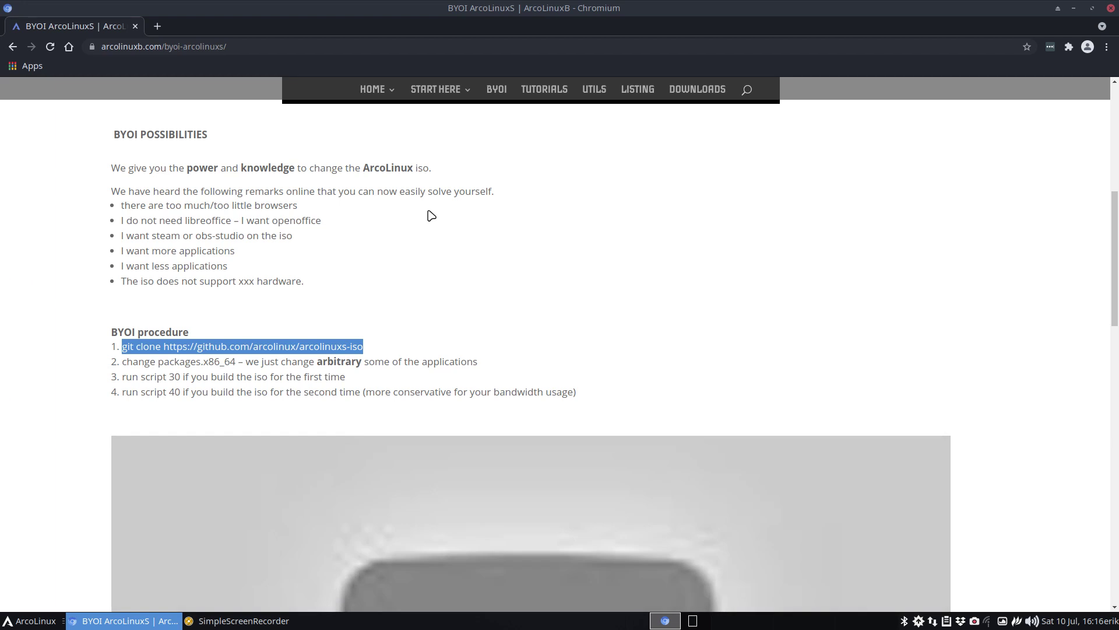
{"action": "scroll", "coordinate": [432, 216], "scroll_direction": "up", "scroll_amount": 7}
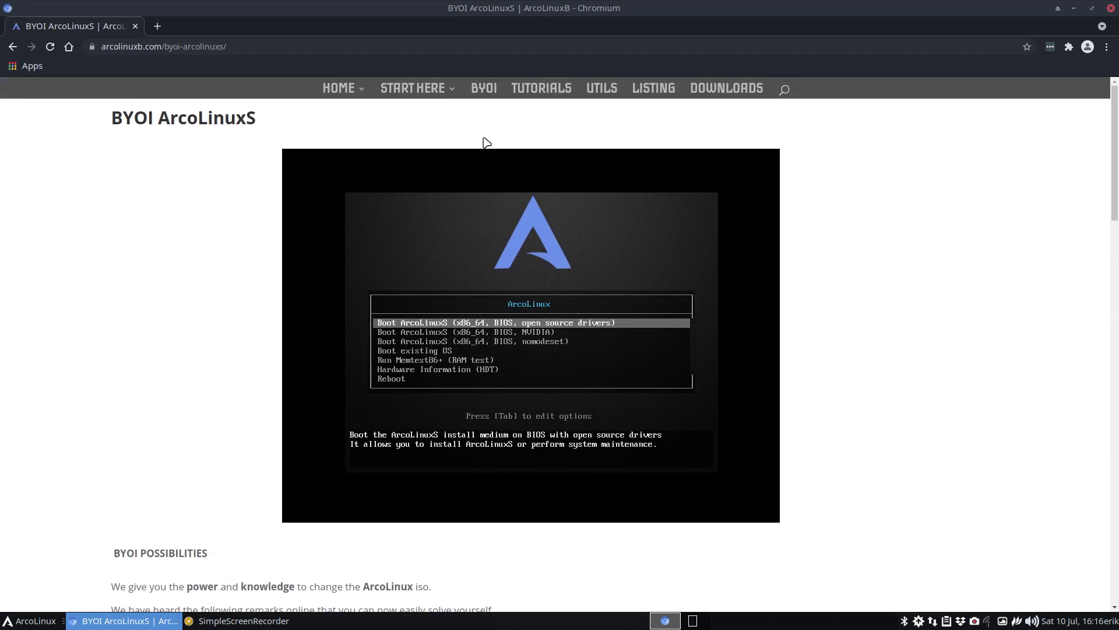
{"action": "left_click", "coordinate": [483, 88]}
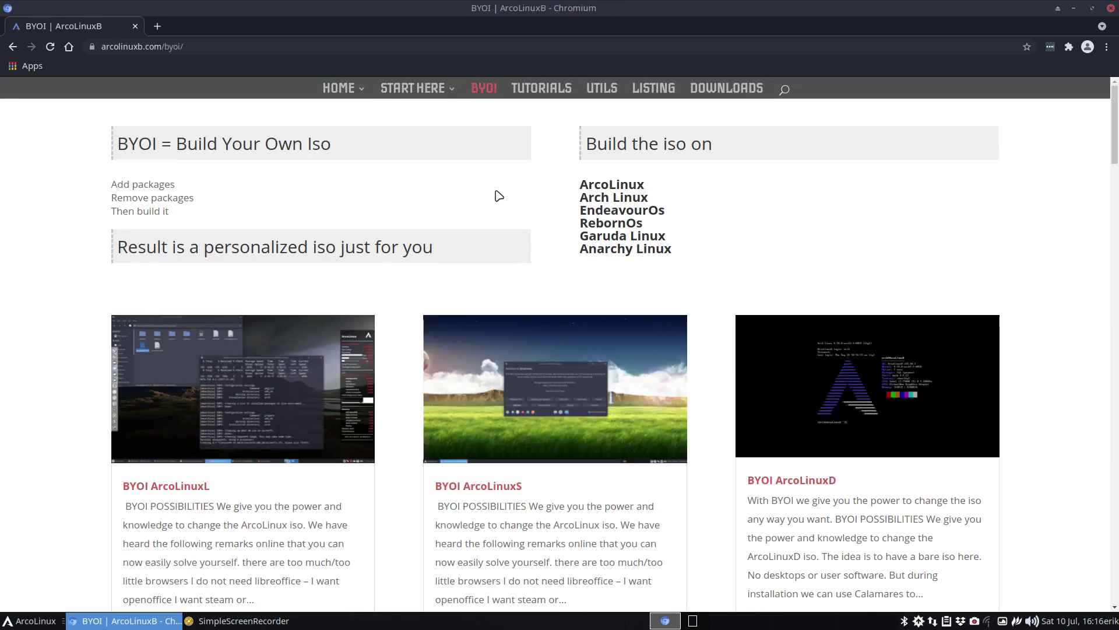
{"action": "scroll", "coordinate": [499, 196], "scroll_direction": "down", "scroll_amount": 3}
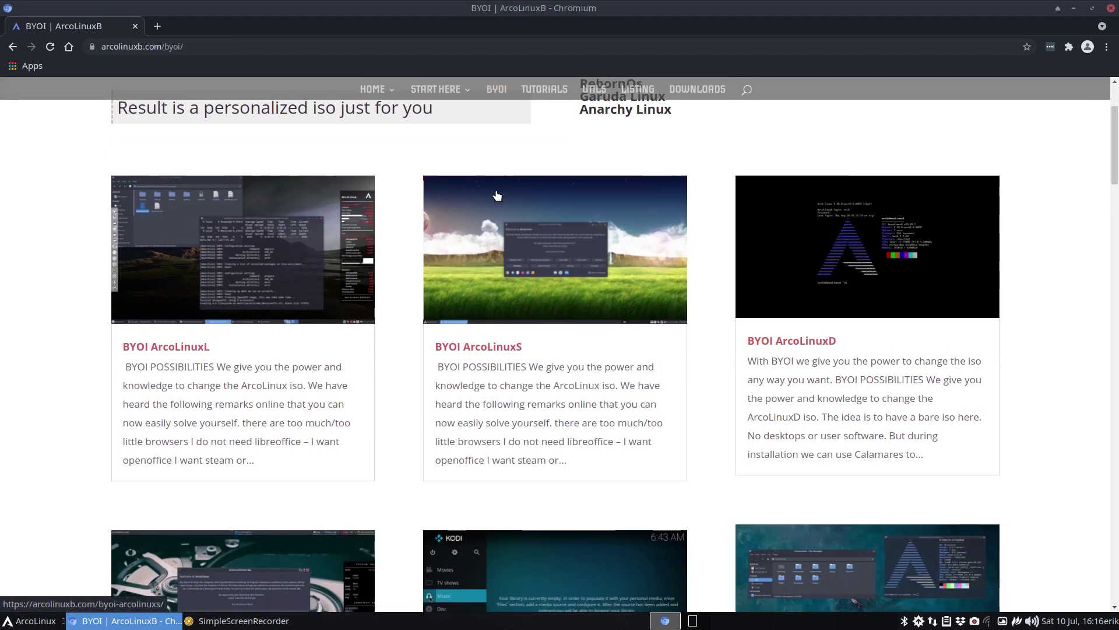
{"action": "scroll", "coordinate": [497, 196], "scroll_direction": "down", "scroll_amount": 10}
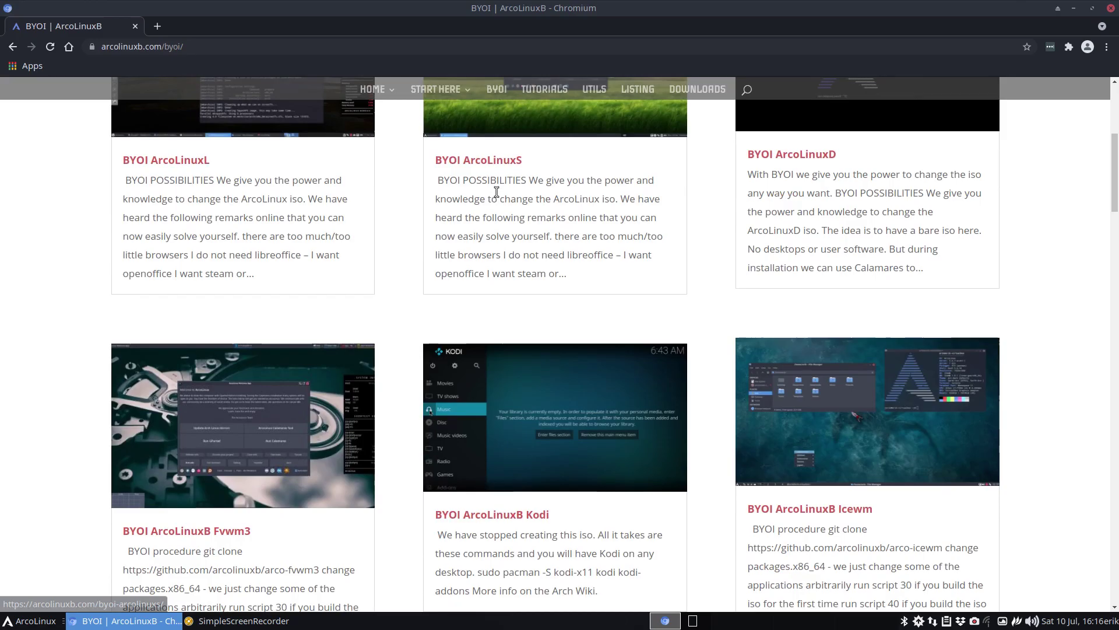
{"action": "scroll", "coordinate": [499, 196], "scroll_direction": "down", "scroll_amount": 20}
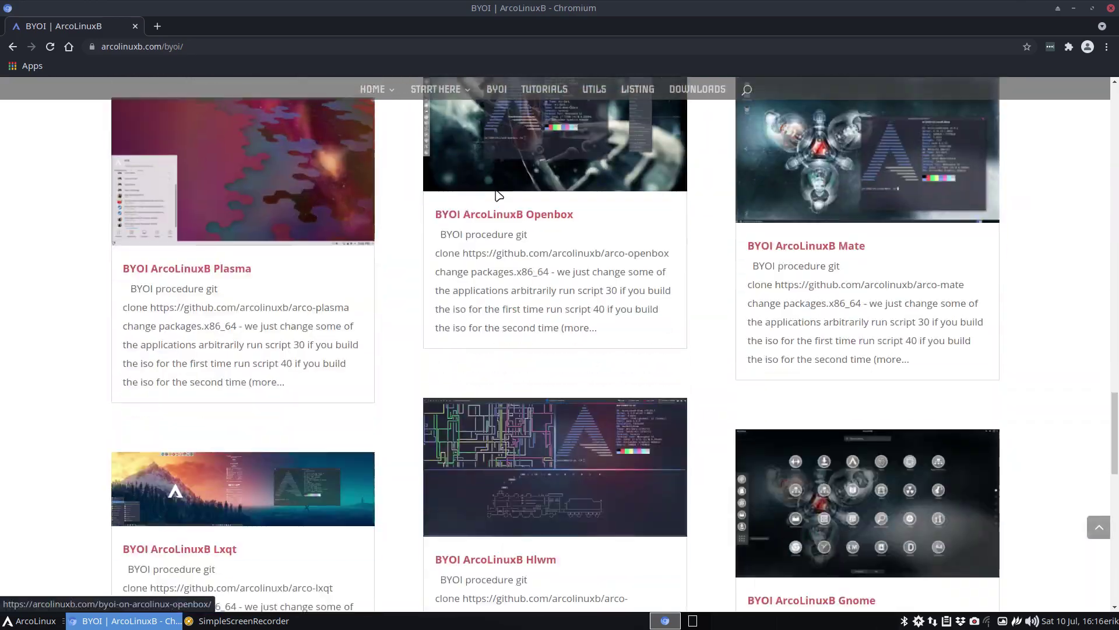
{"action": "scroll", "coordinate": [497, 196], "scroll_direction": "up", "scroll_amount": 4}
{"action": "scroll", "coordinate": [498, 195], "scroll_direction": "up", "scroll_amount": 20}
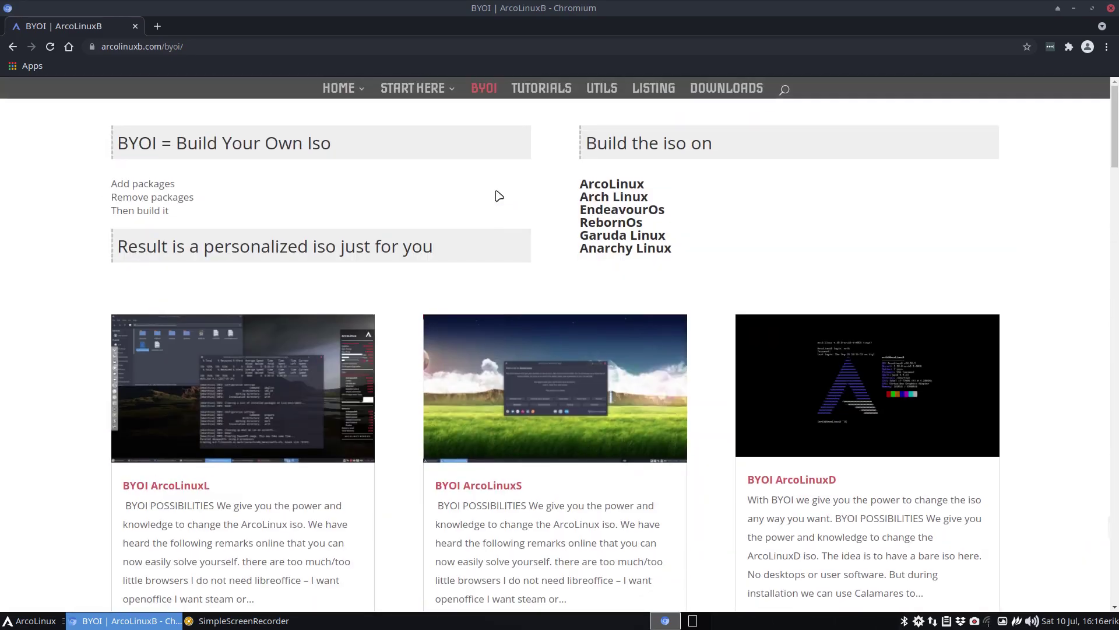
{"action": "scroll", "coordinate": [497, 195], "scroll_direction": "down", "scroll_amount": 1}
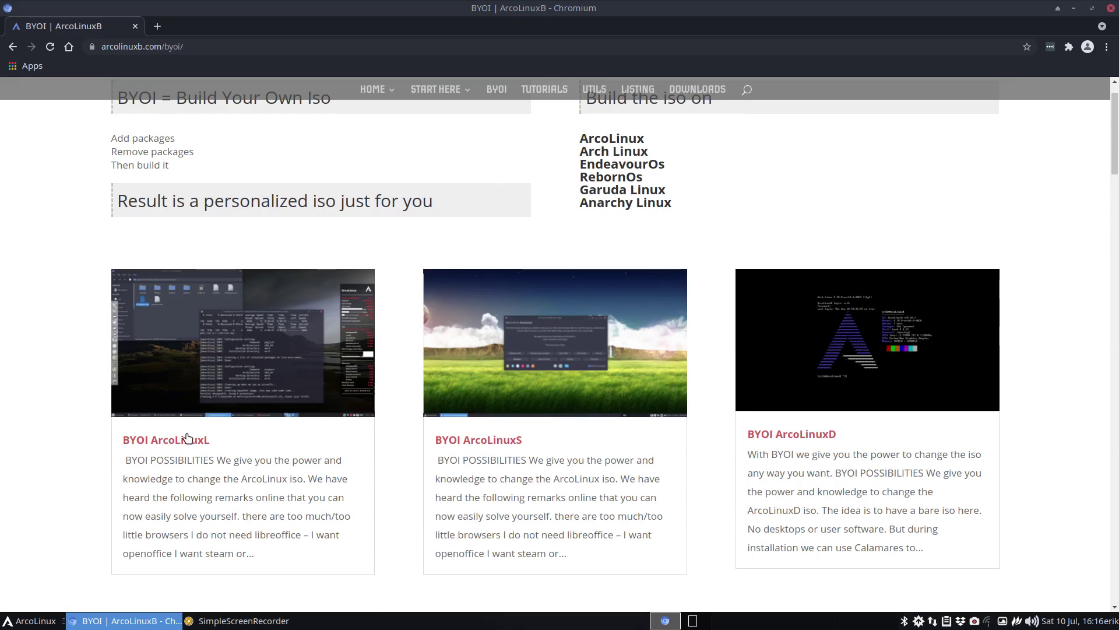
{"action": "scroll", "coordinate": [512, 307], "scroll_direction": "down", "scroll_amount": 15}
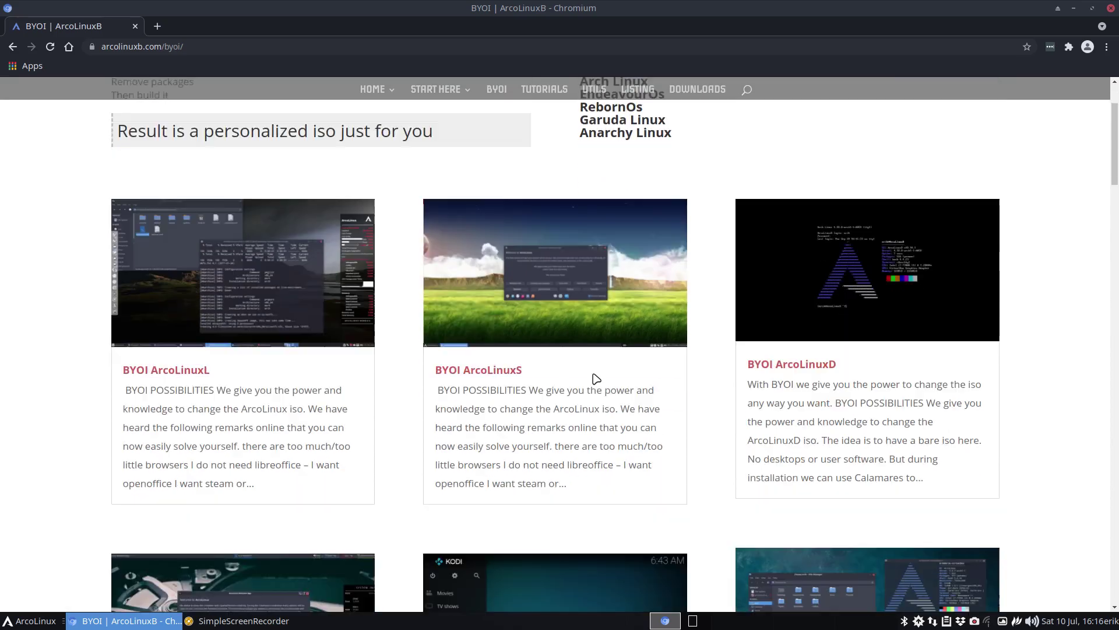
{"action": "scroll", "coordinate": [513, 307], "scroll_direction": "down", "scroll_amount": 20}
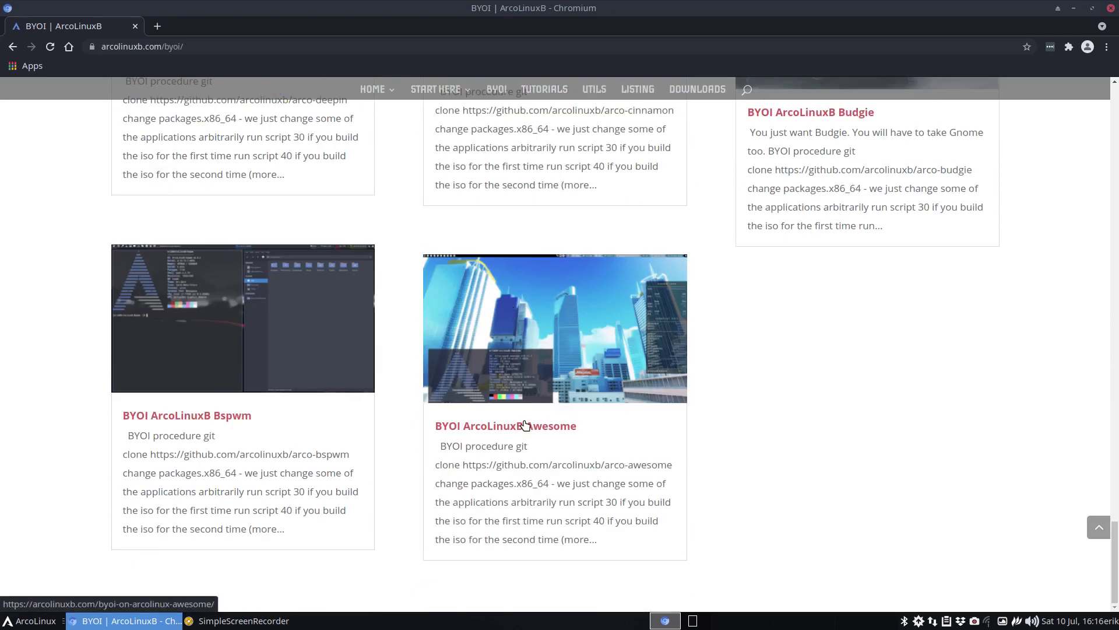
- Open the BYOI ArcoLinuxB Awesome post and select its arco-awesome git clone command
{"action": "left_click", "coordinate": [524, 427]}
{"action": "scroll", "coordinate": [297, 280], "scroll_direction": "down", "scroll_amount": 6}
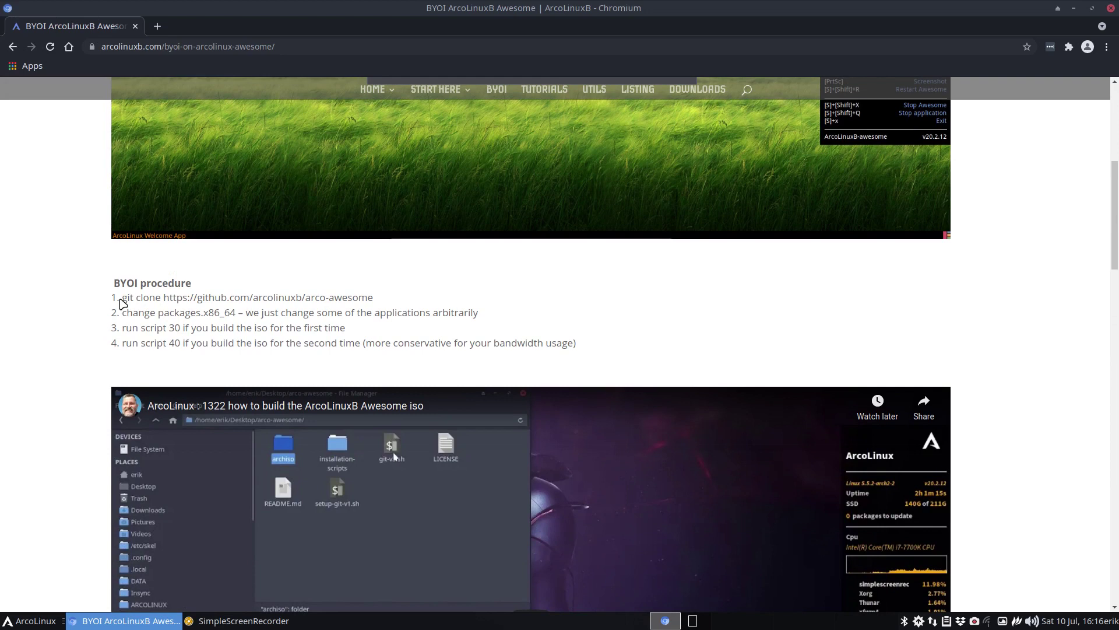
{"action": "mouse_move", "coordinate": [122, 298]}
{"action": "left_mouse_down"}
{"action": "mouse_move", "coordinate": [373, 313]}
{"action": "mouse_move", "coordinate": [395, 298]}
{"action": "left_mouse_up"}
{"action": "key", "text": "ctrl+c"}
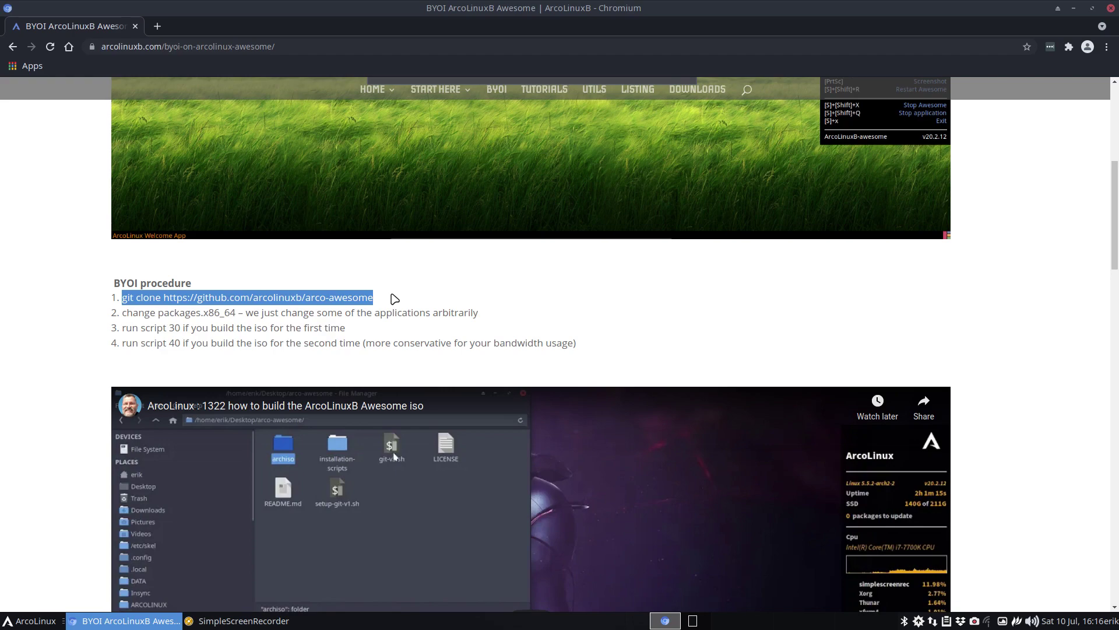
- Run the copied git clone command in a terminal opened on the Desktop
{"action": "left_click", "coordinate": [1074, 7]}
{"action": "right_click", "coordinate": [269, 146]}
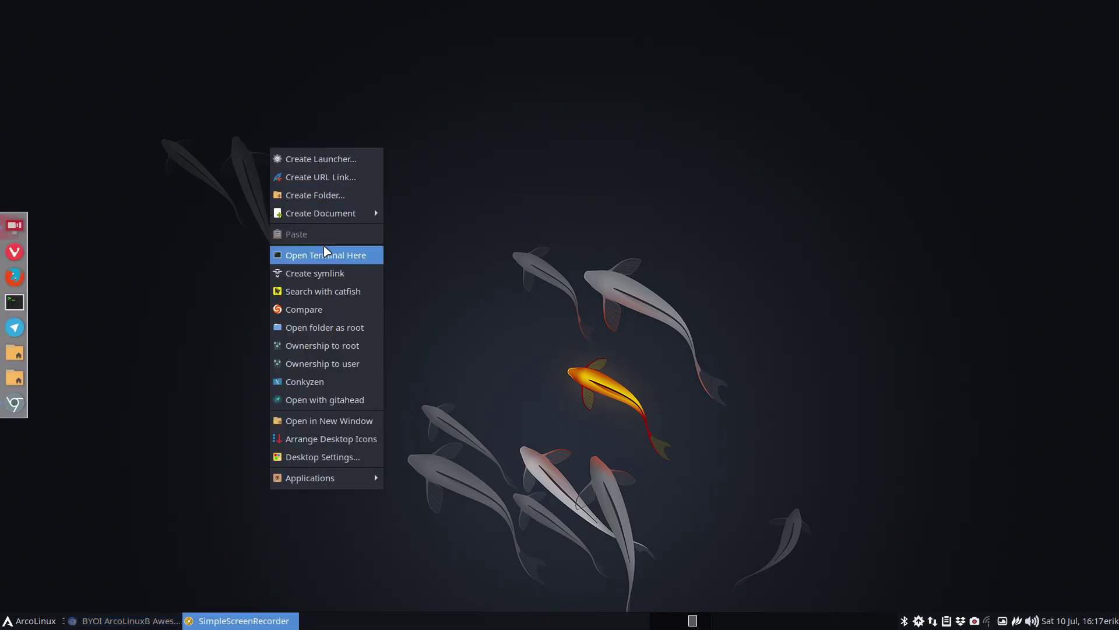
{"action": "left_click", "coordinate": [326, 253]}
{"action": "key", "text": "ctrl+shift+v"}
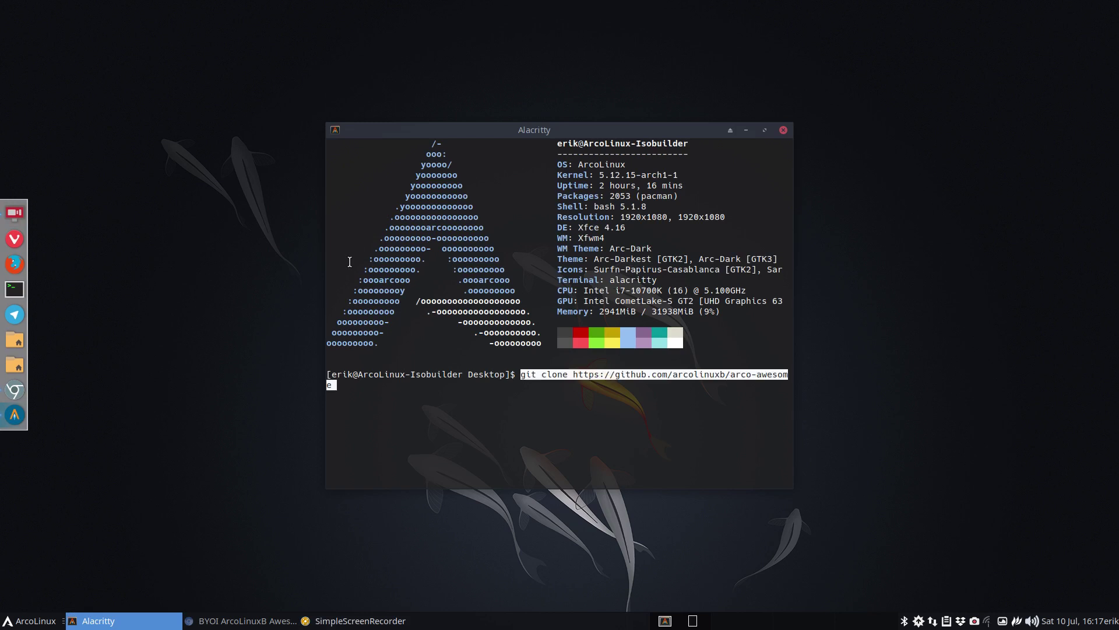
{"action": "key", "text": "Return"}
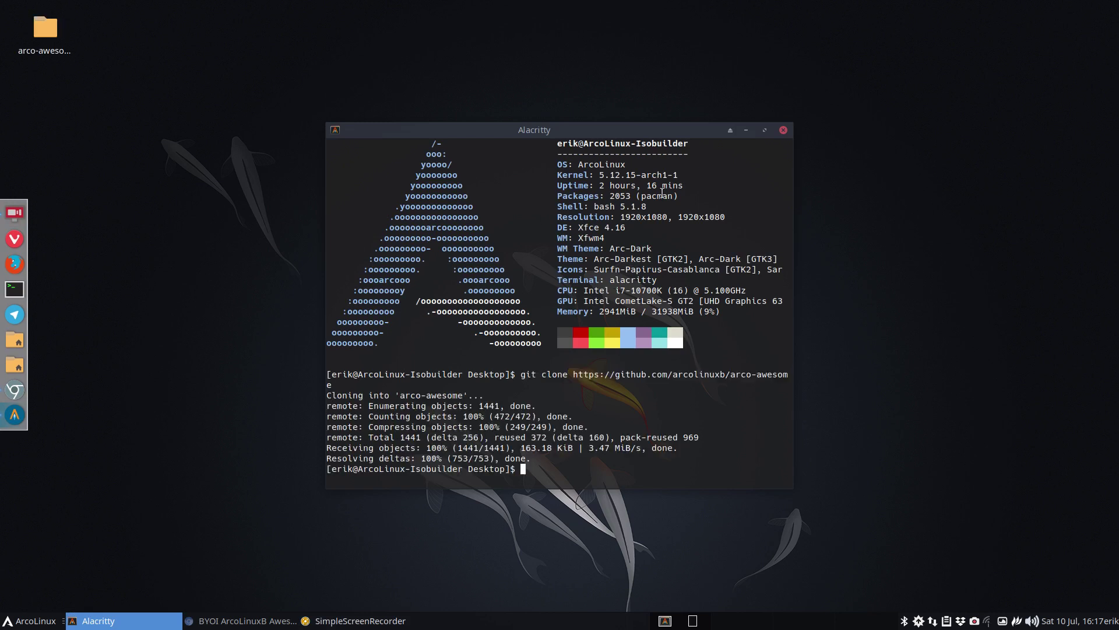
- Close the terminal and open the new arco-awesome folder from the desktop in Thunar
{"action": "left_click", "coordinate": [783, 129]}
{"action": "left_click", "coordinate": [51, 36]}
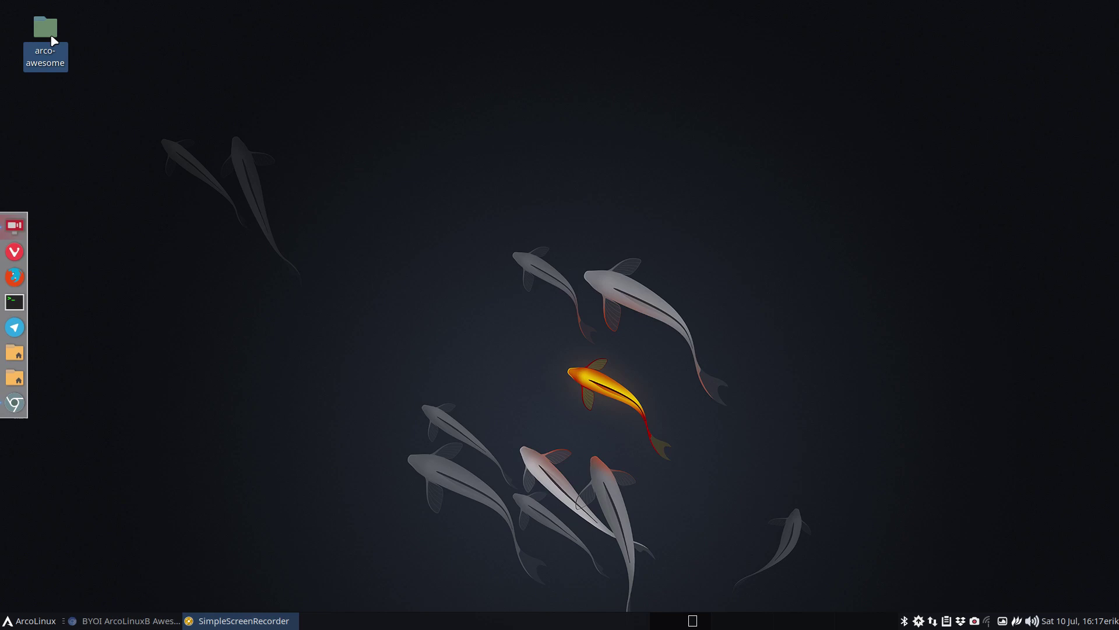
{"action": "double_click", "coordinate": [52, 36]}
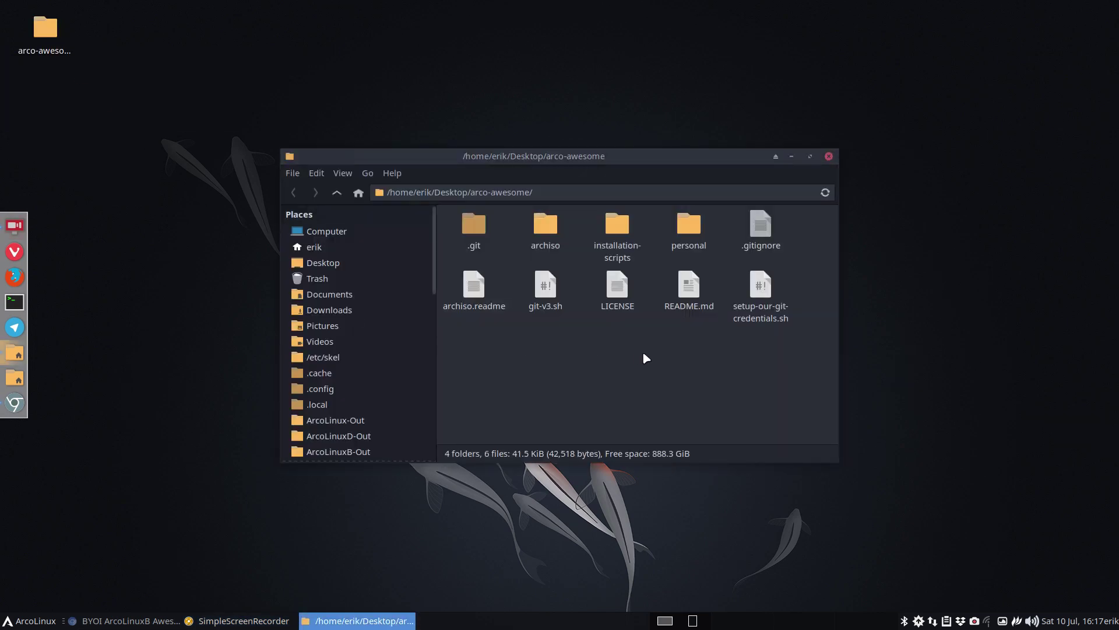
{"action": "left_click", "coordinate": [693, 225]}
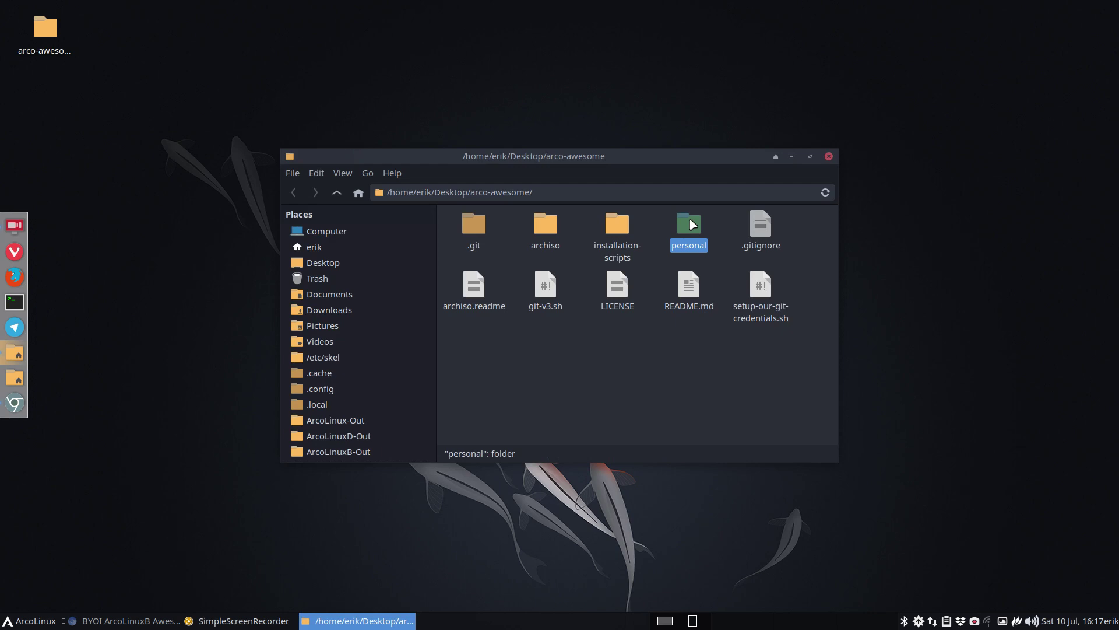
{"action": "left_click_drag", "start_coordinate": [639, 158], "coordinate": [804, 47]}
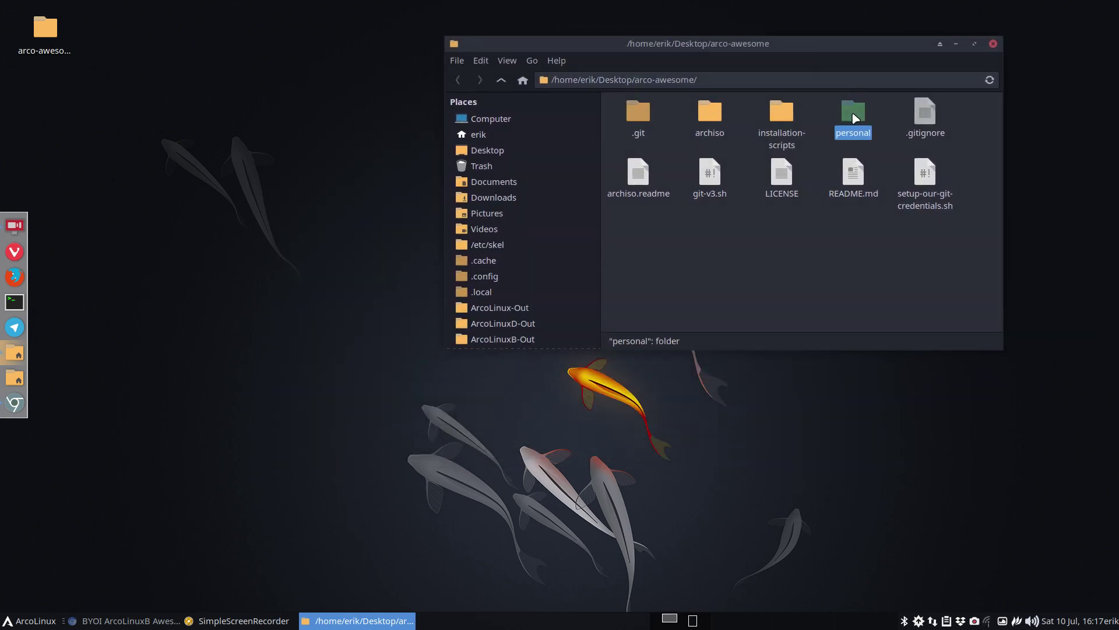
- In a second Thunar window, go to ARCOLINUX-DESKTOP/arcolinux-awesome/etc/skel and select .config
{"action": "key", "text": "super+shift+Return"}
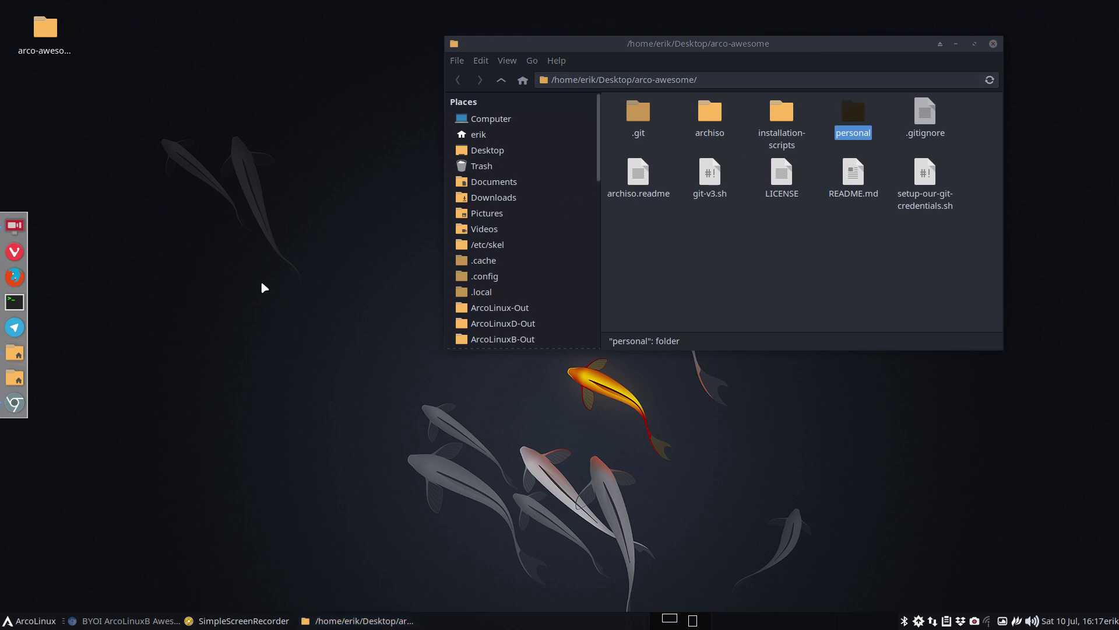
{"action": "scroll", "coordinate": [344, 362], "scroll_direction": "down", "scroll_amount": 6}
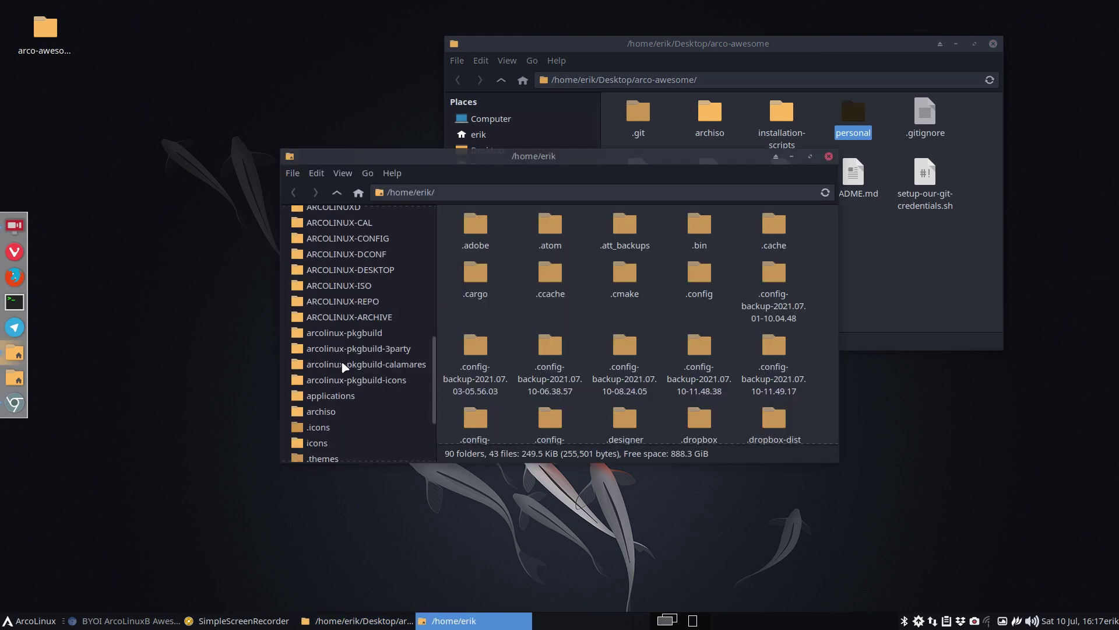
{"action": "left_click", "coordinate": [364, 271]}
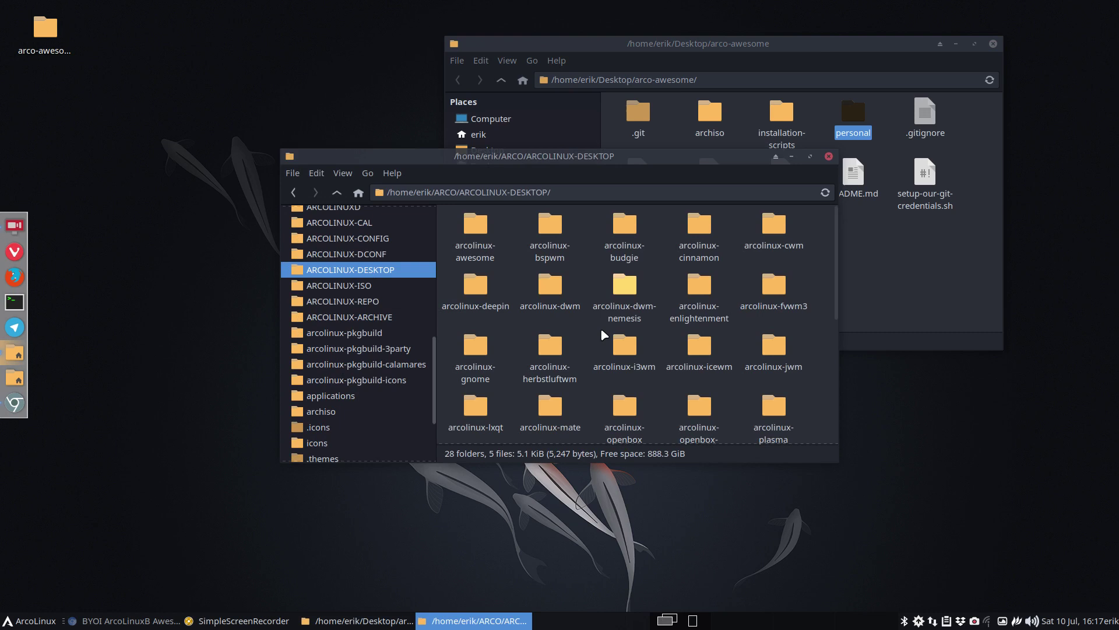
{"action": "double_click", "coordinate": [475, 228]}
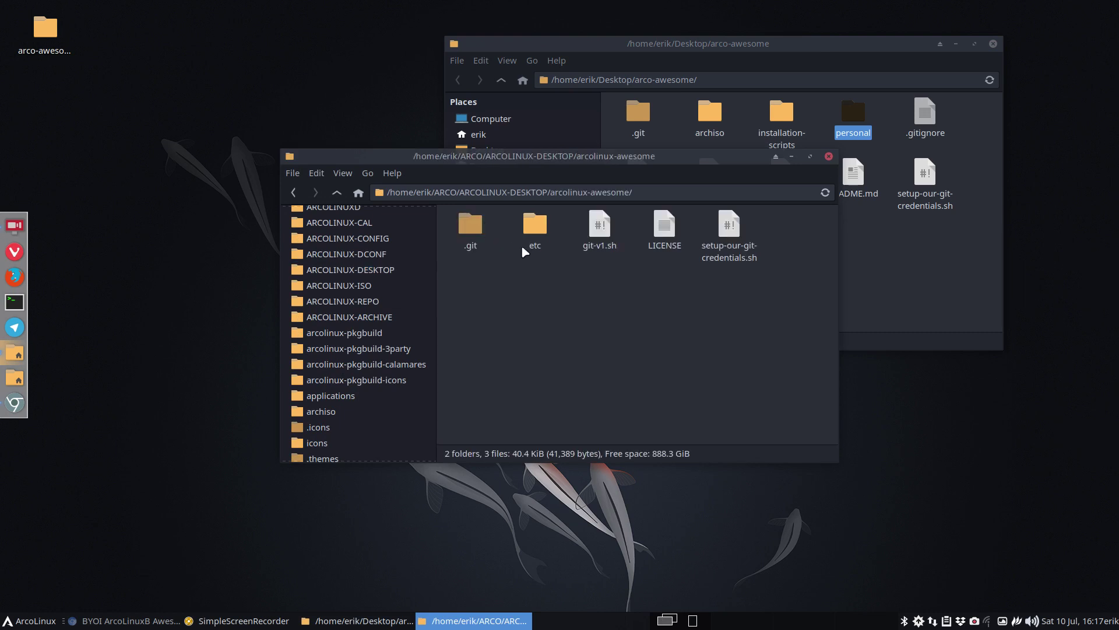
{"action": "double_click", "coordinate": [535, 228]}
{"action": "double_click", "coordinate": [456, 225]}
{"action": "left_click", "coordinate": [457, 229]}
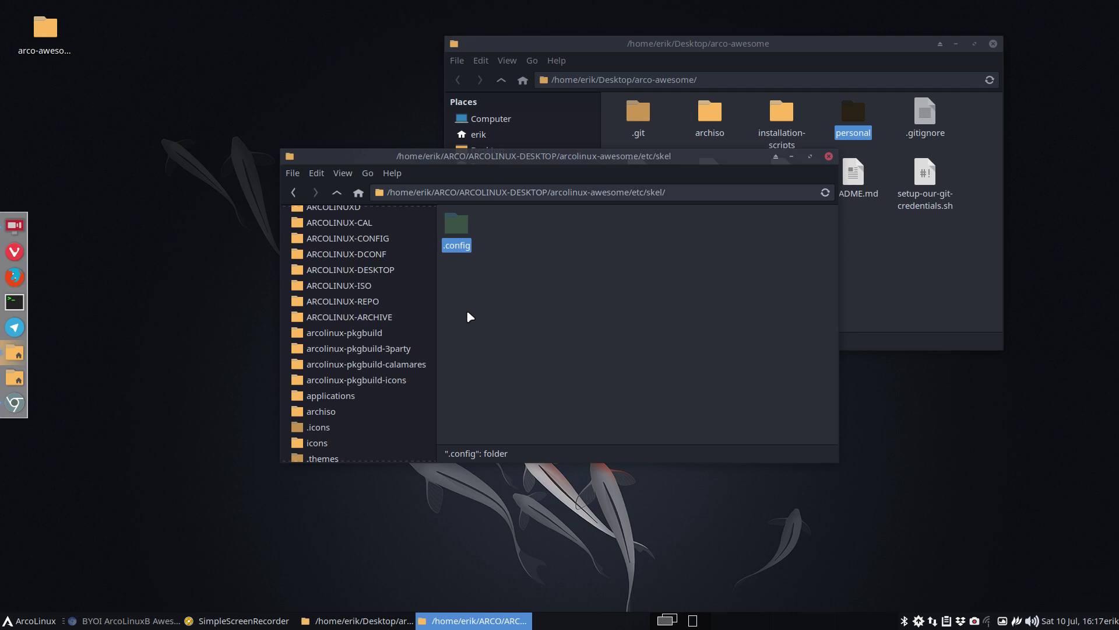
- Paste .config into arco-awesome's personal folder, then return to arco-awesome
{"action": "left_click", "coordinate": [829, 155]}
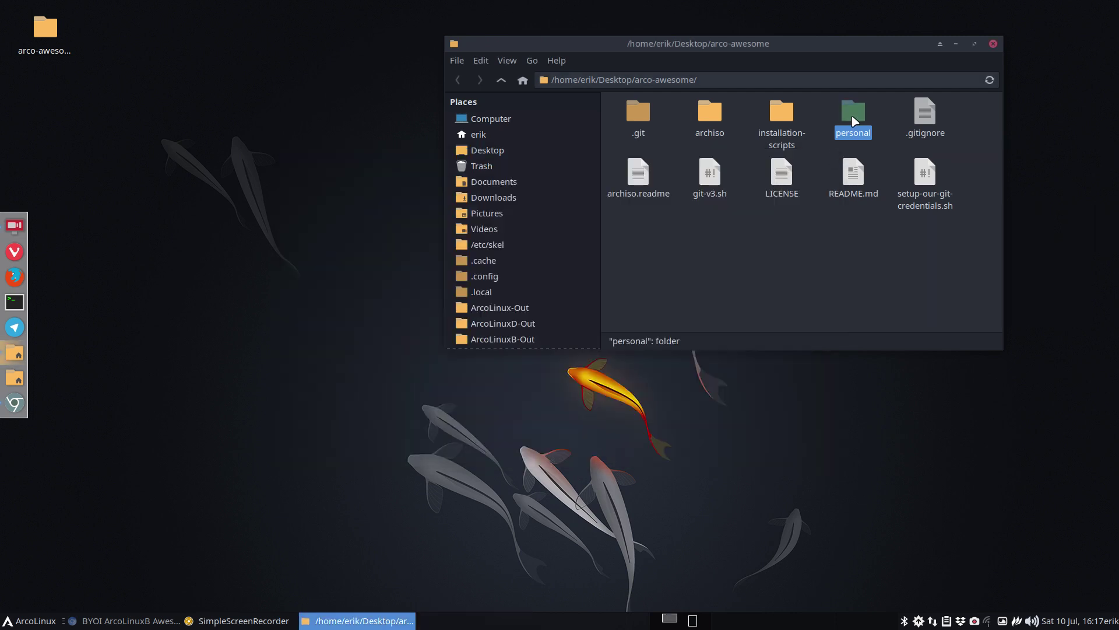
{"action": "double_click", "coordinate": [854, 121]}
{"action": "key", "text": "F9"}
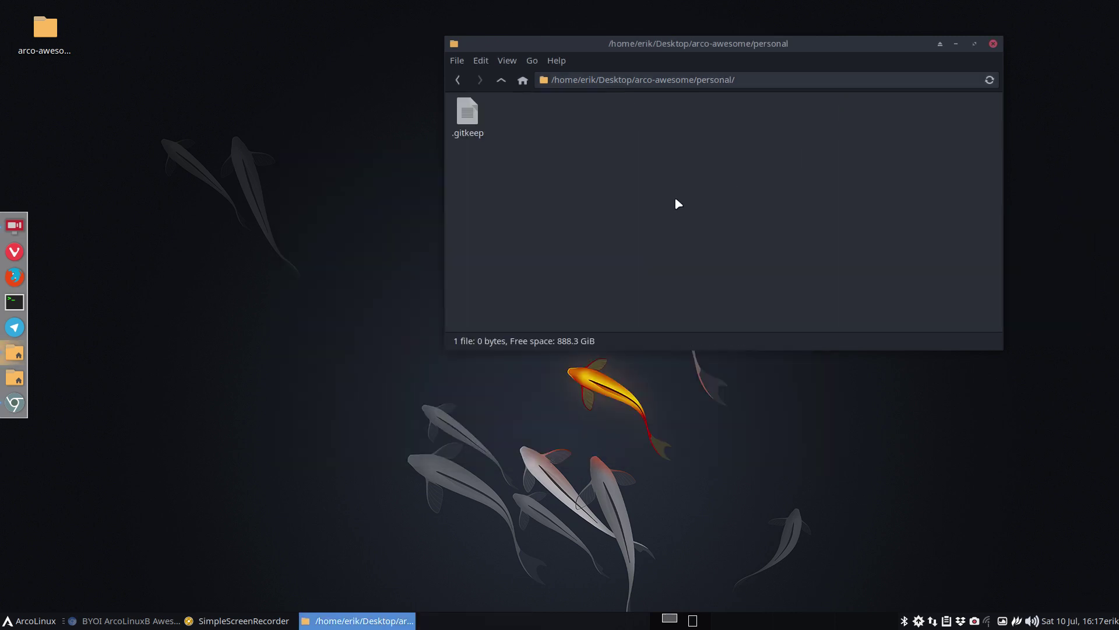
{"action": "key", "text": "F9"}
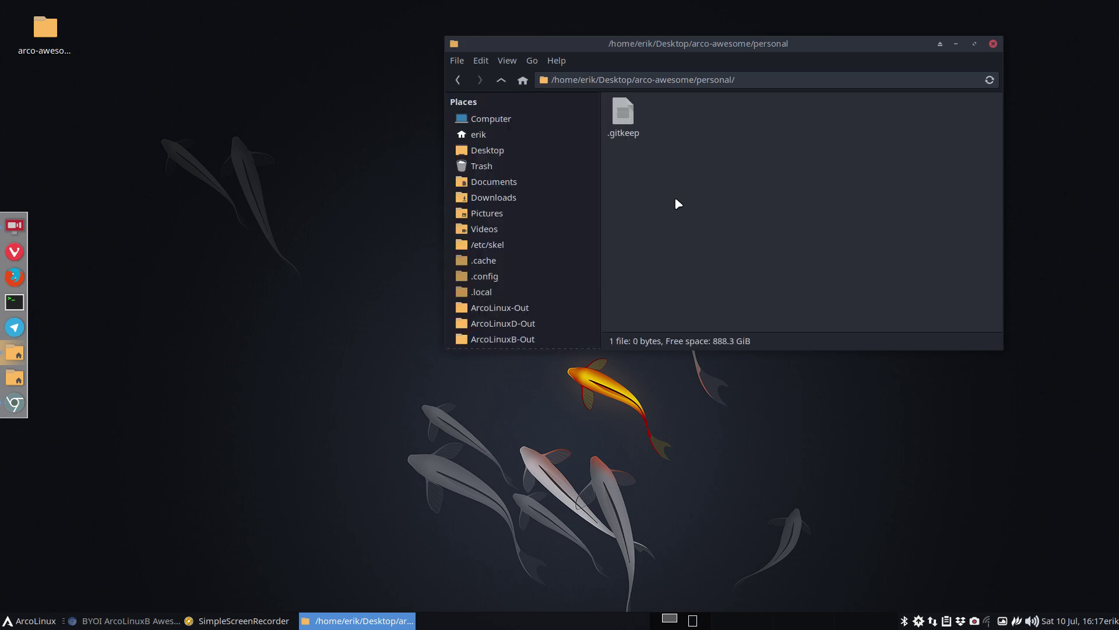
{"action": "key", "text": "ctrl+v"}
{"action": "left_click", "coordinate": [644, 172]}
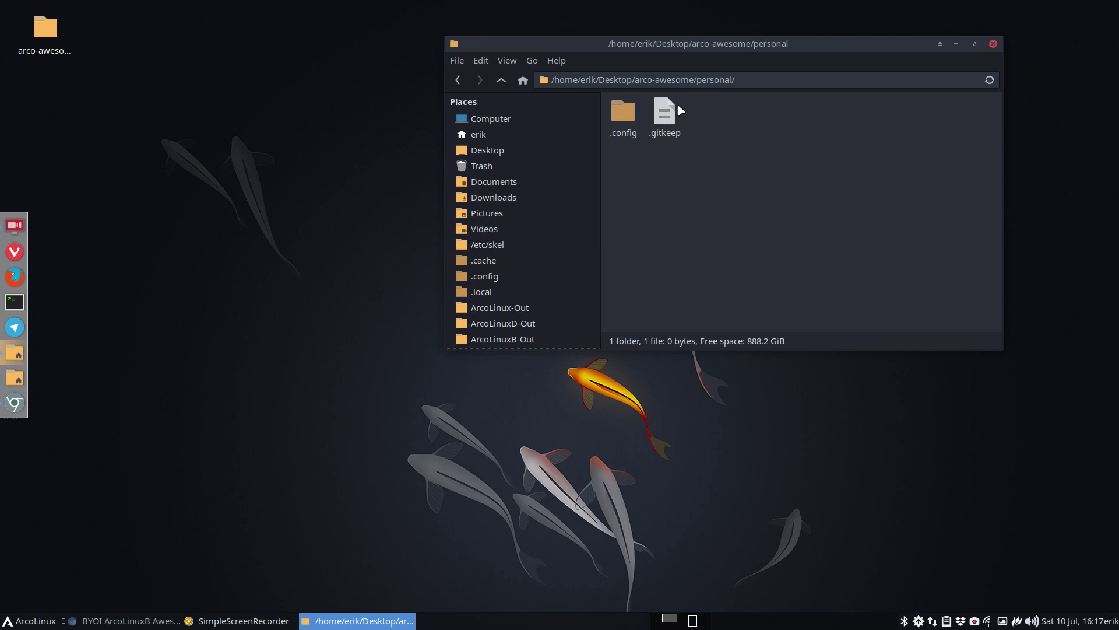
{"action": "left_click", "coordinate": [500, 80]}
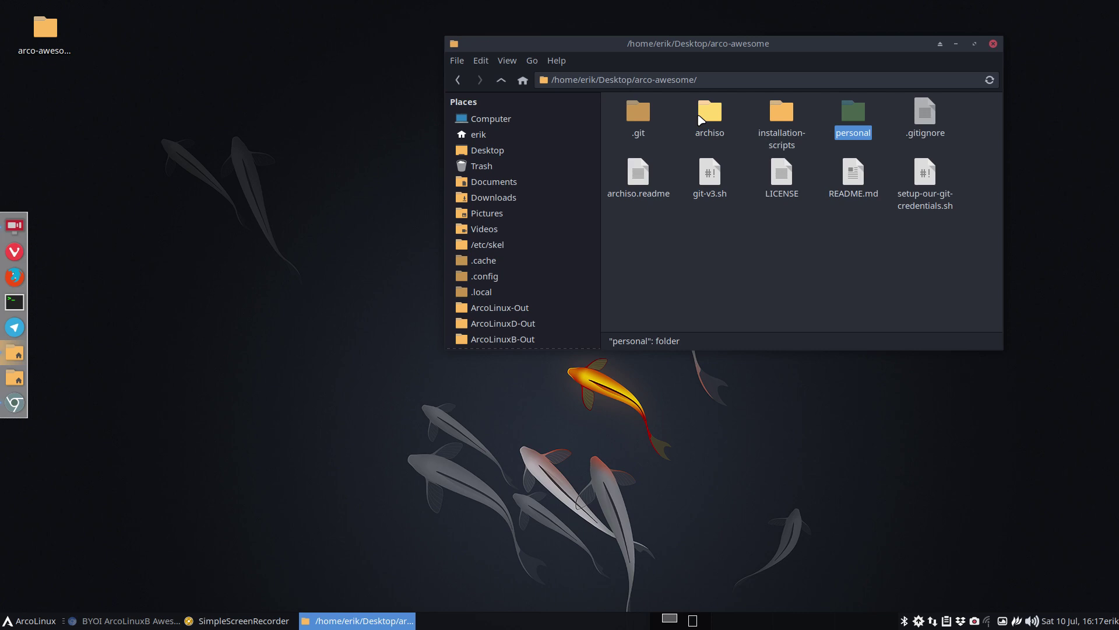
- In a new Thunar window, browse the root file system's /personal/.config folder, then go back to personal
{"action": "key", "text": "super+shift+Return"}
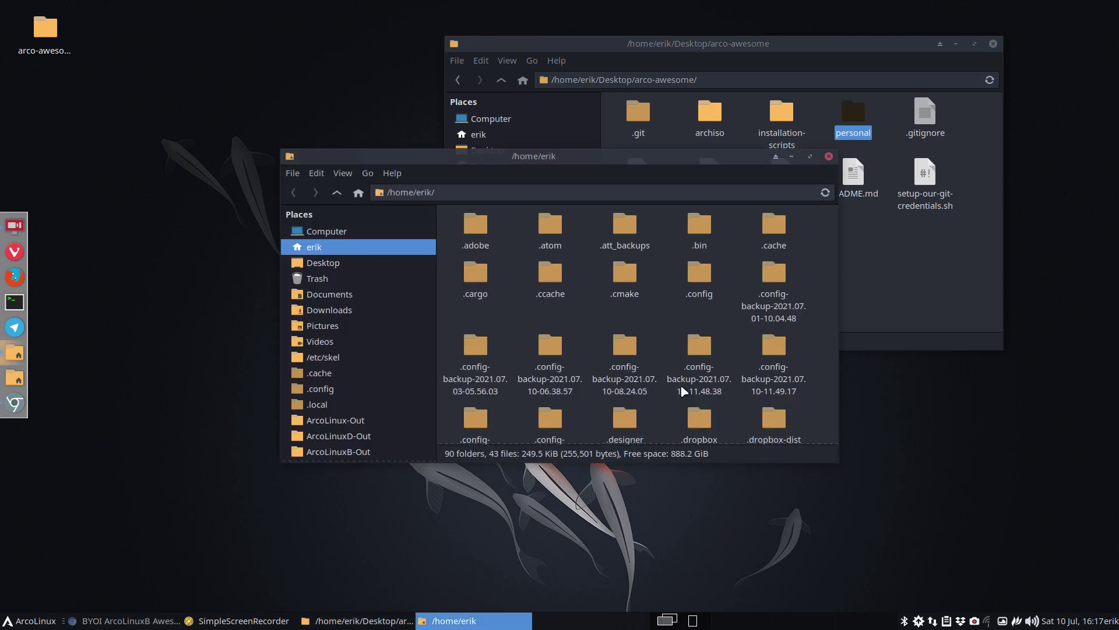
{"action": "left_click", "coordinate": [376, 232]}
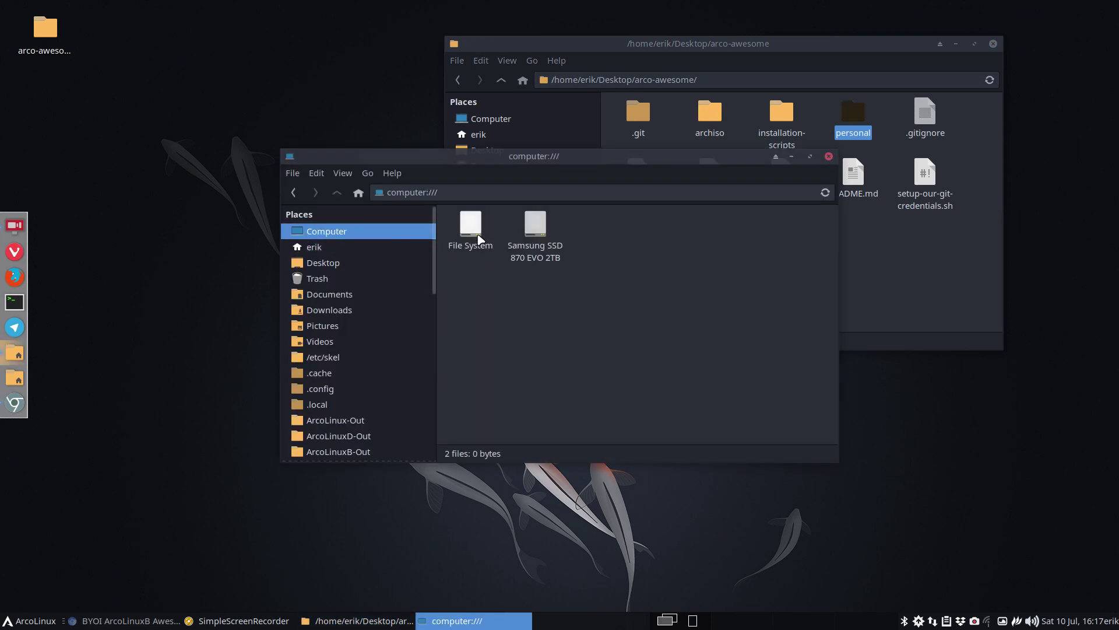
{"action": "double_click", "coordinate": [469, 228]}
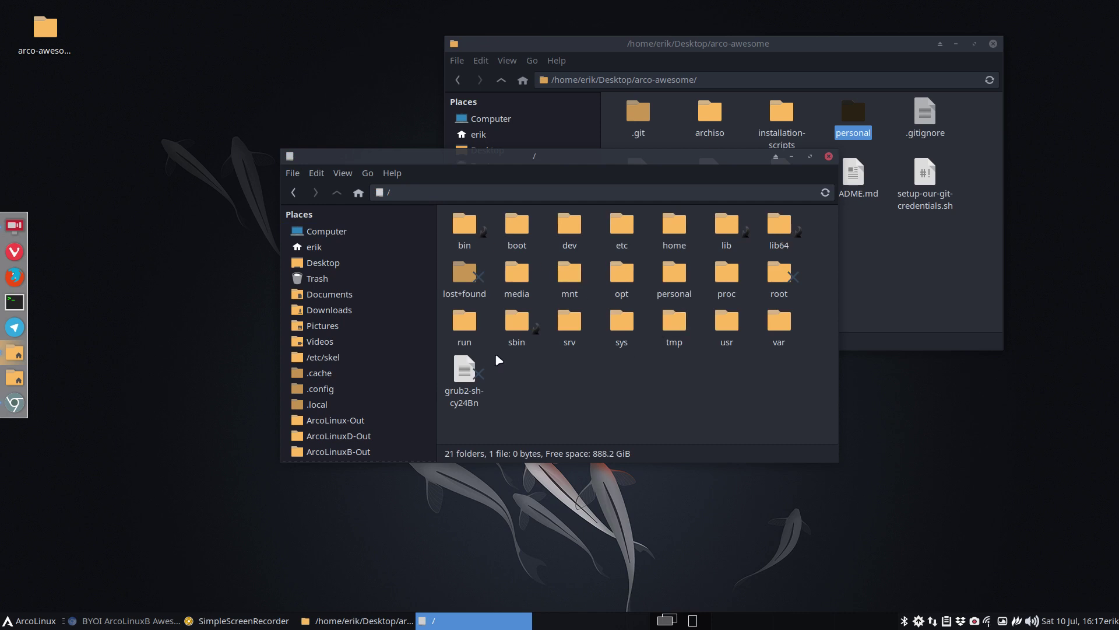
{"action": "left_click", "coordinate": [676, 285]}
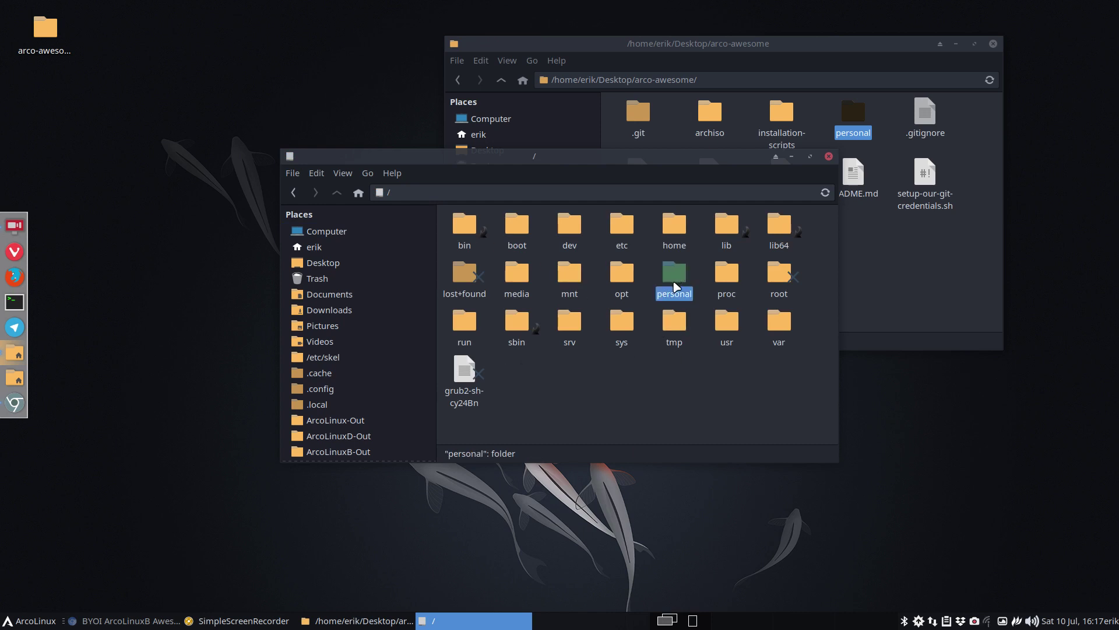
{"action": "double_click", "coordinate": [676, 286]}
{"action": "left_click", "coordinate": [458, 236]}
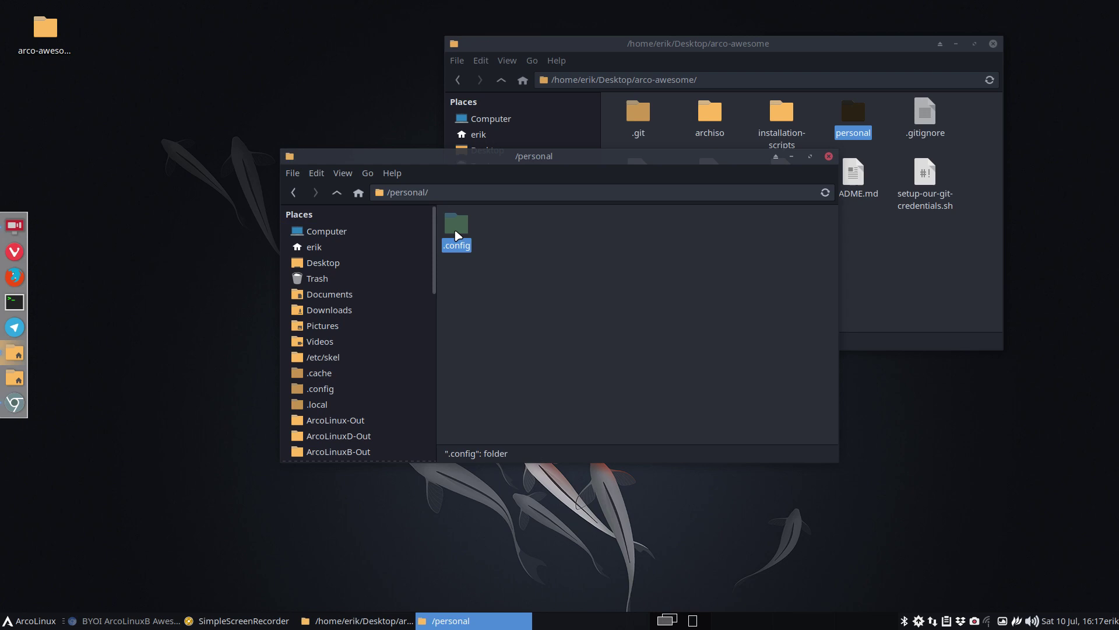
{"action": "double_click", "coordinate": [457, 234]}
{"action": "left_click", "coordinate": [35, 623]}
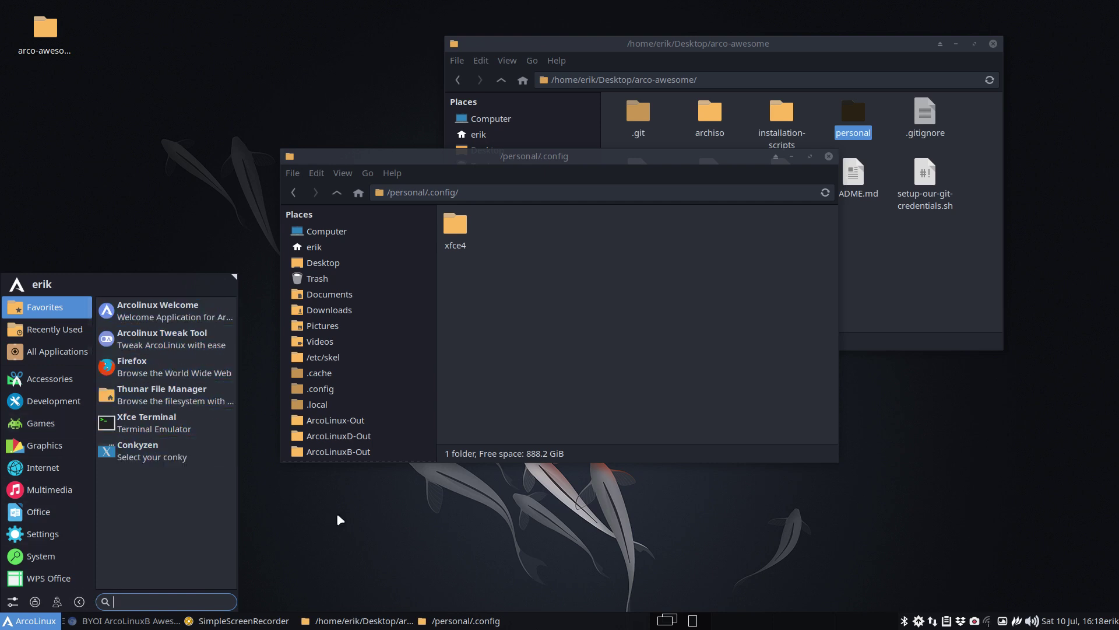
{"action": "left_click", "coordinate": [505, 306]}
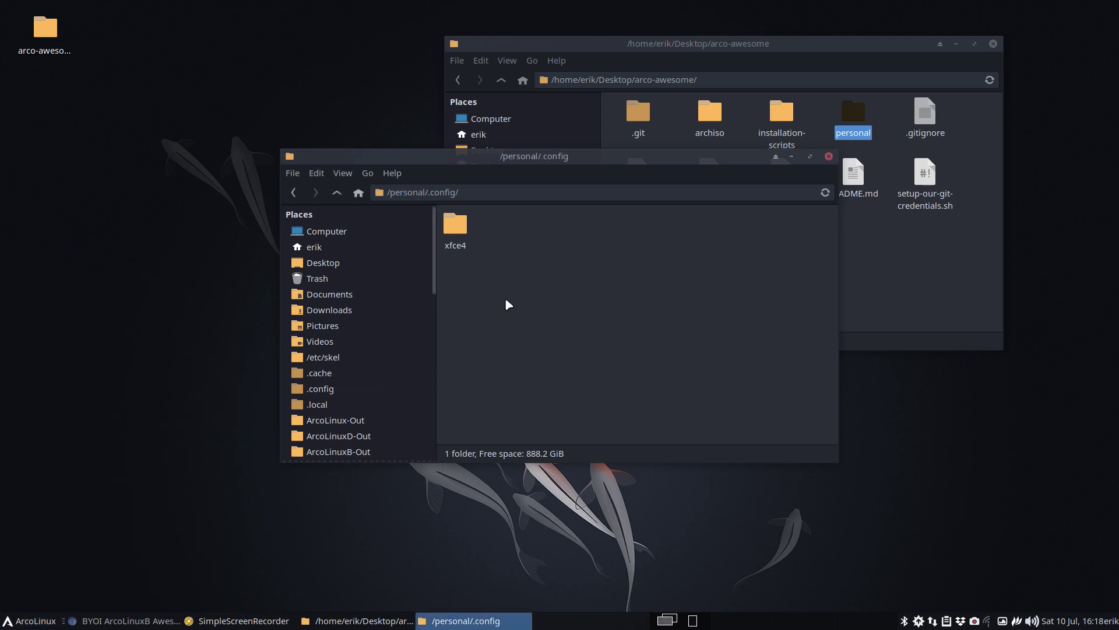
{"action": "left_click", "coordinate": [338, 192]}
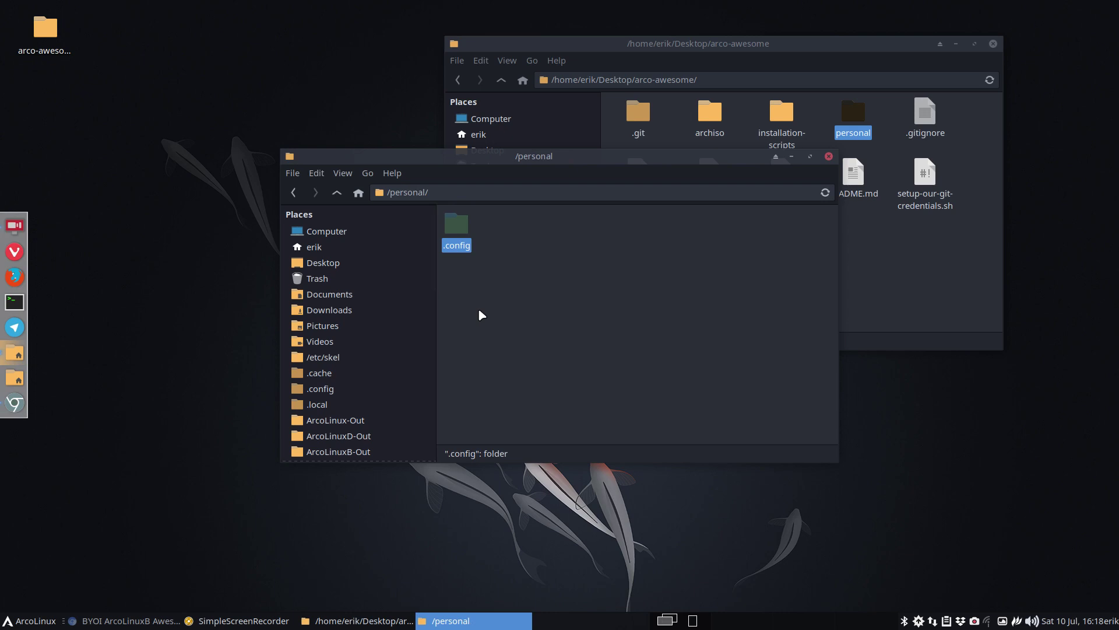
- Close the root personal window and open arco-awesome's personal/.config/awesome folder
{"action": "left_click", "coordinate": [828, 157]}
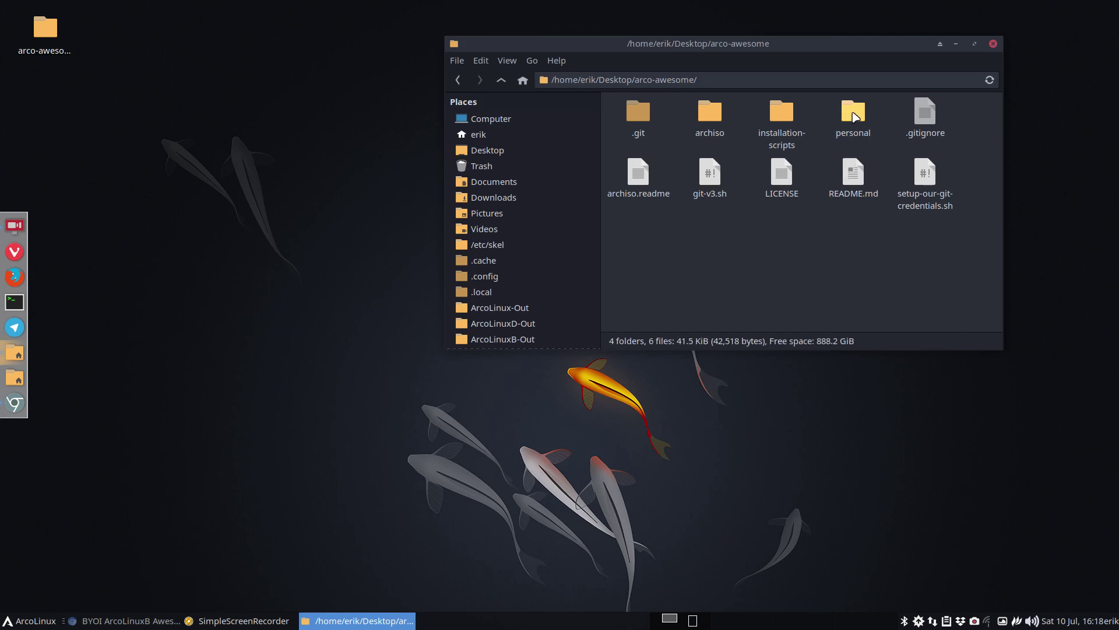
{"action": "left_click", "coordinate": [854, 115]}
{"action": "double_click", "coordinate": [854, 116]}
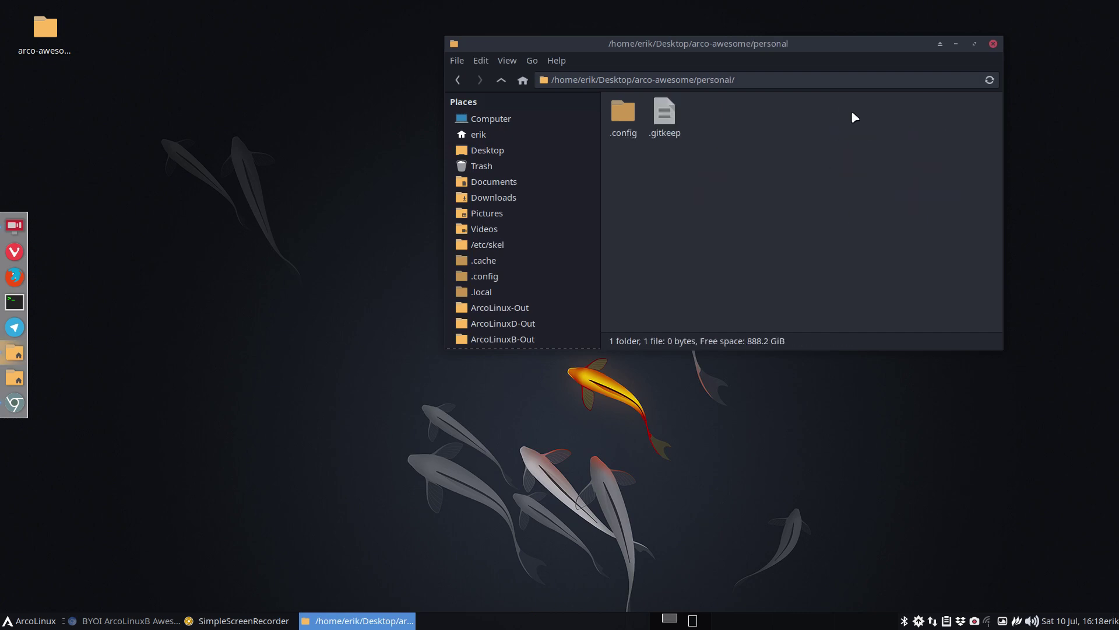
{"action": "double_click", "coordinate": [625, 117]}
{"action": "double_click", "coordinate": [625, 116]}
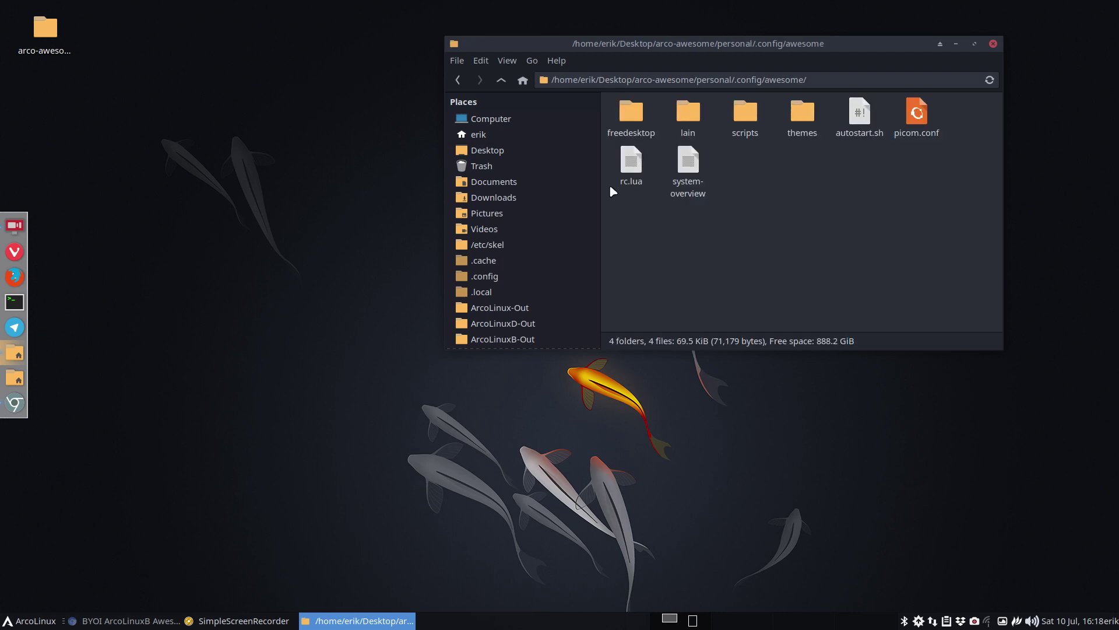
- Change rc.lua's chosen theme from themes[1] to themes[3] (powerarrow-blue), save, and close Sublime Text
{"action": "double_click", "coordinate": [629, 162]}
{"action": "scroll", "coordinate": [729, 250], "scroll_direction": "down", "scroll_amount": 4}
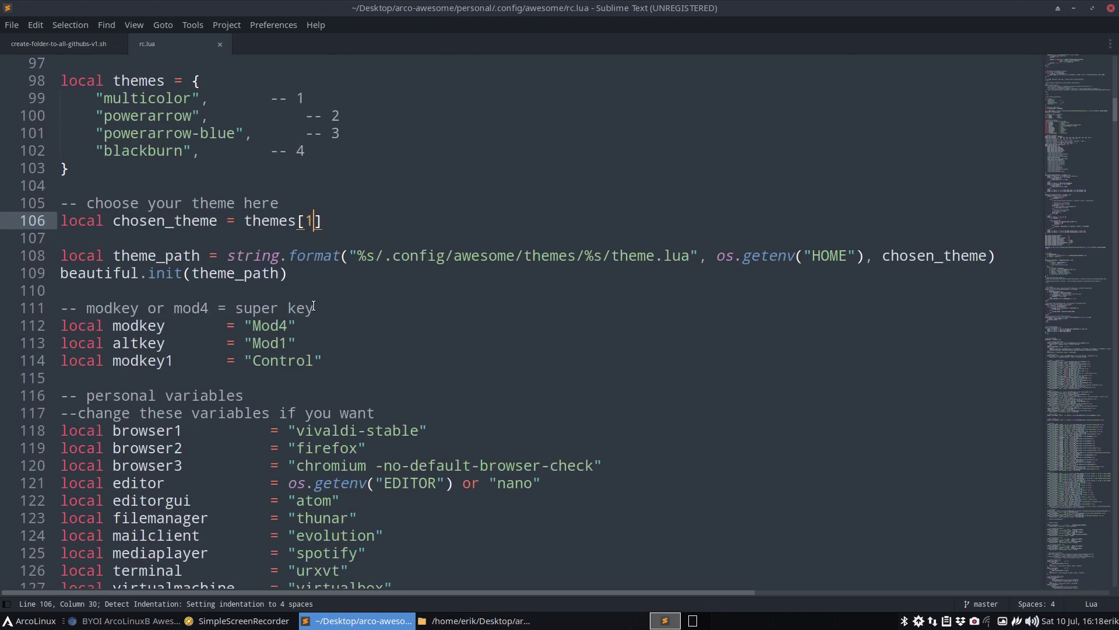
{"action": "scroll", "coordinate": [354, 367], "scroll_direction": "up", "scroll_amount": 4}
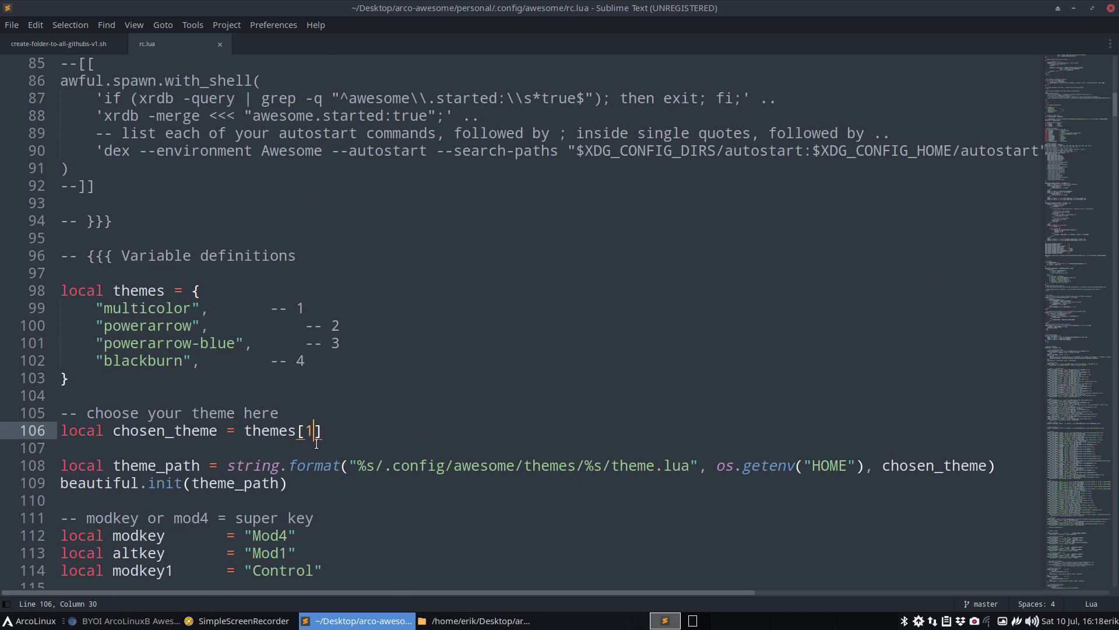
{"action": "key", "text": "BackSpace"}
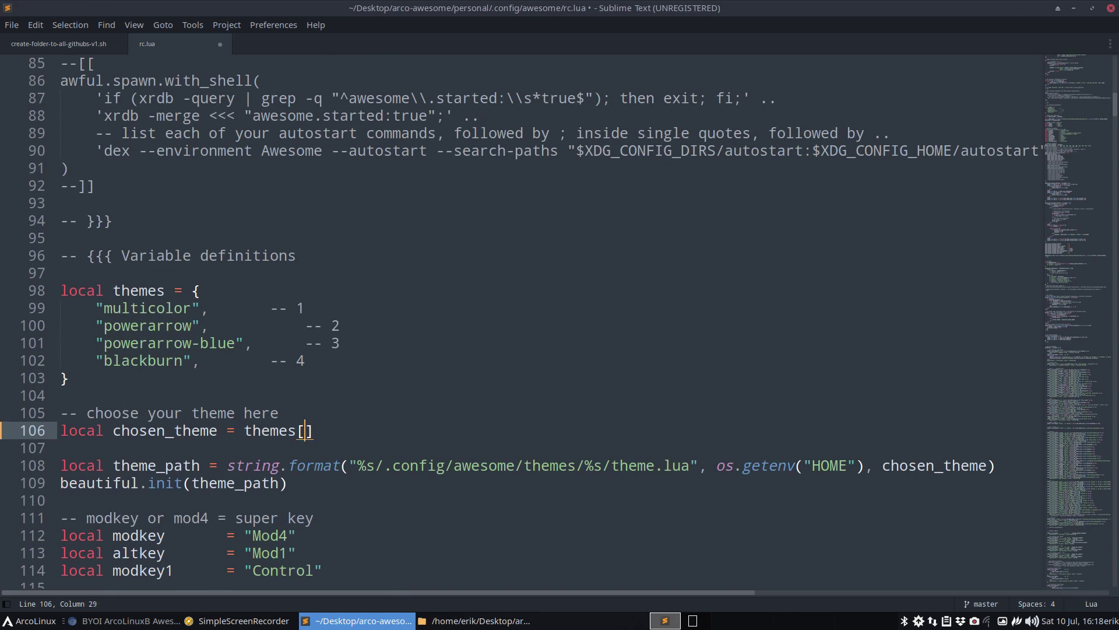
{"action": "type", "text": "3"}
{"action": "key", "text": "ctrl+s"}
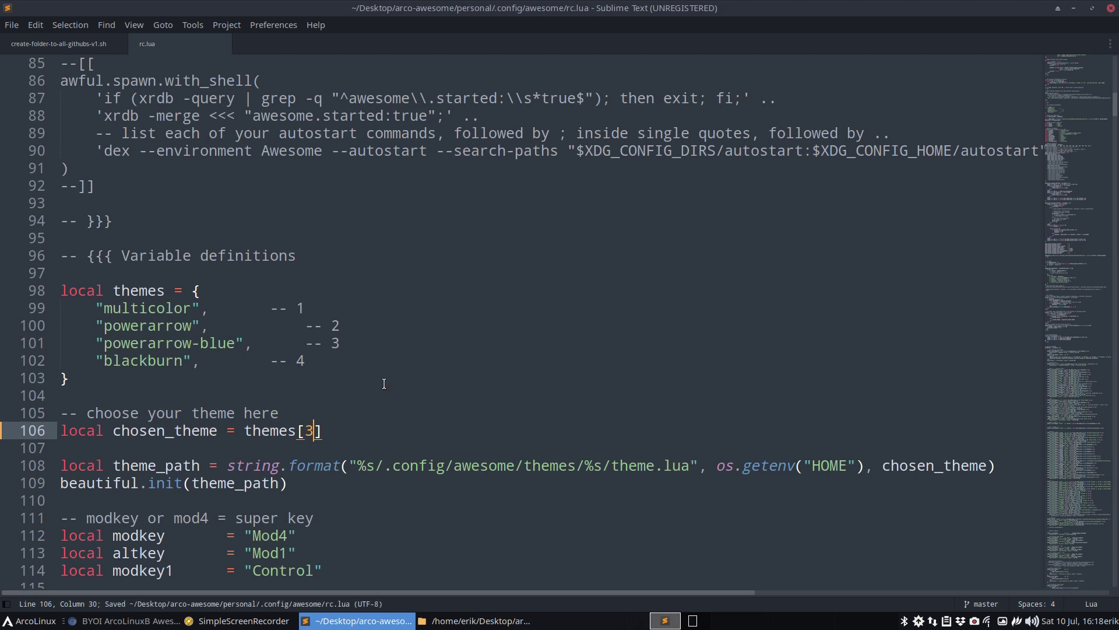
{"action": "left_click", "coordinate": [1110, 8]}
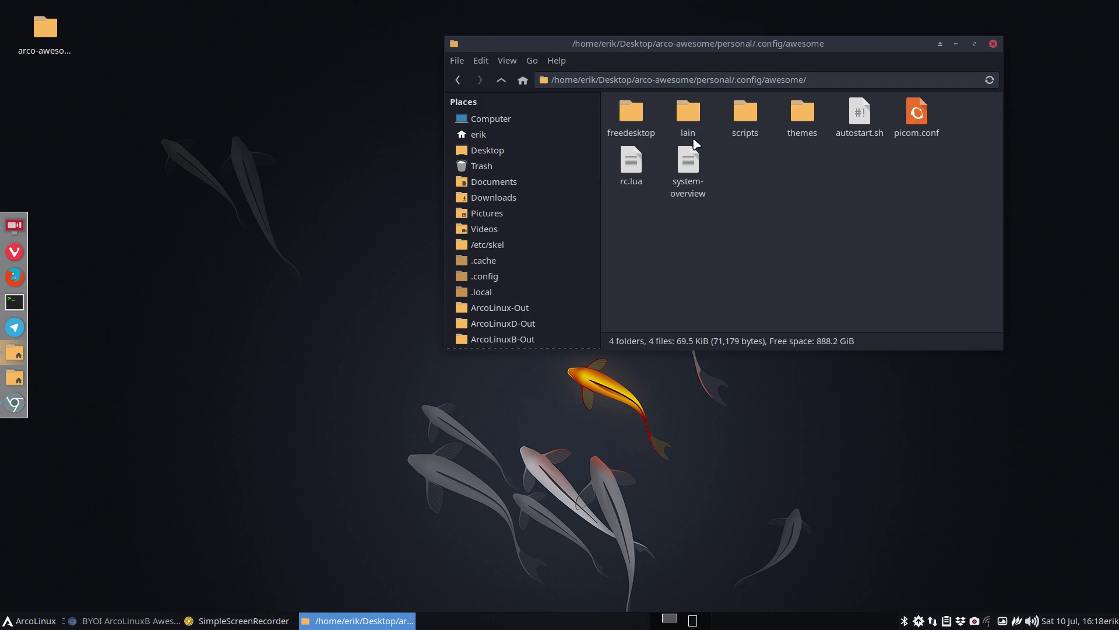
- Look over the available awesome themes, then go back up to the personal folder
{"action": "double_click", "coordinate": [802, 114]}
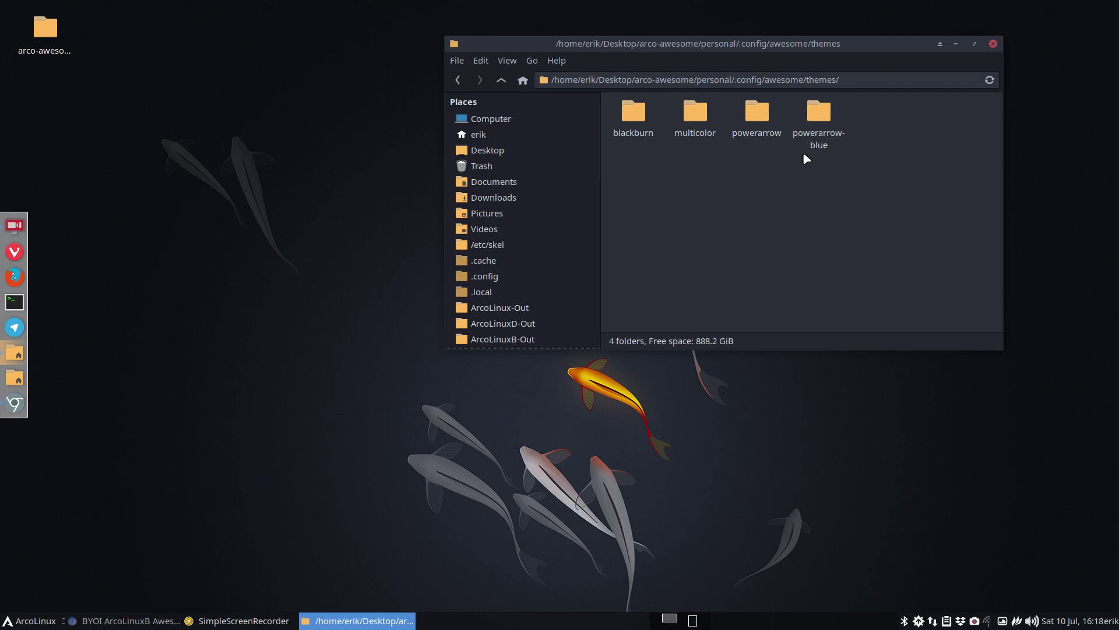
{"action": "left_click", "coordinate": [503, 80]}
{"action": "left_click", "coordinate": [504, 81]}
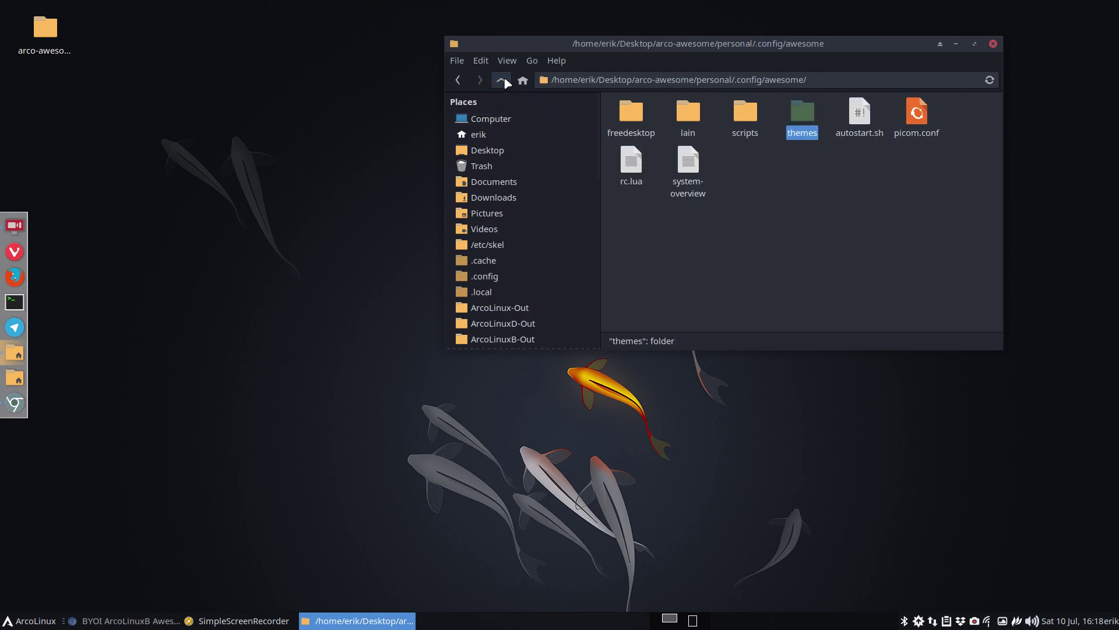
{"action": "left_click", "coordinate": [694, 201]}
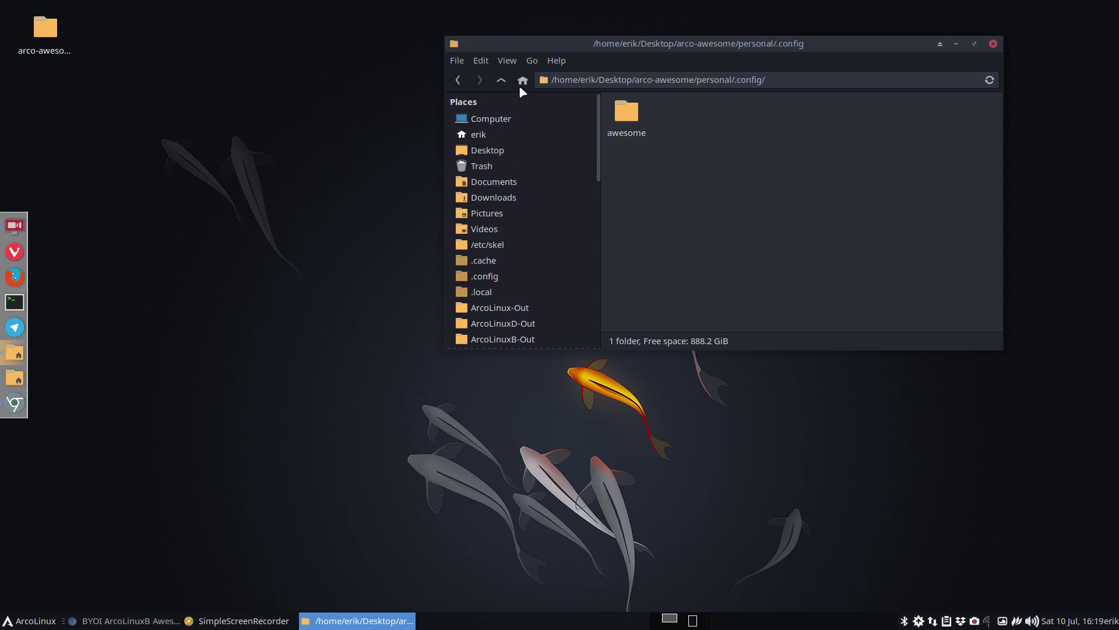
{"action": "left_click", "coordinate": [502, 77]}
- Create a new folder named .wallpapers in personal and open it
{"action": "right_click", "coordinate": [673, 197]}
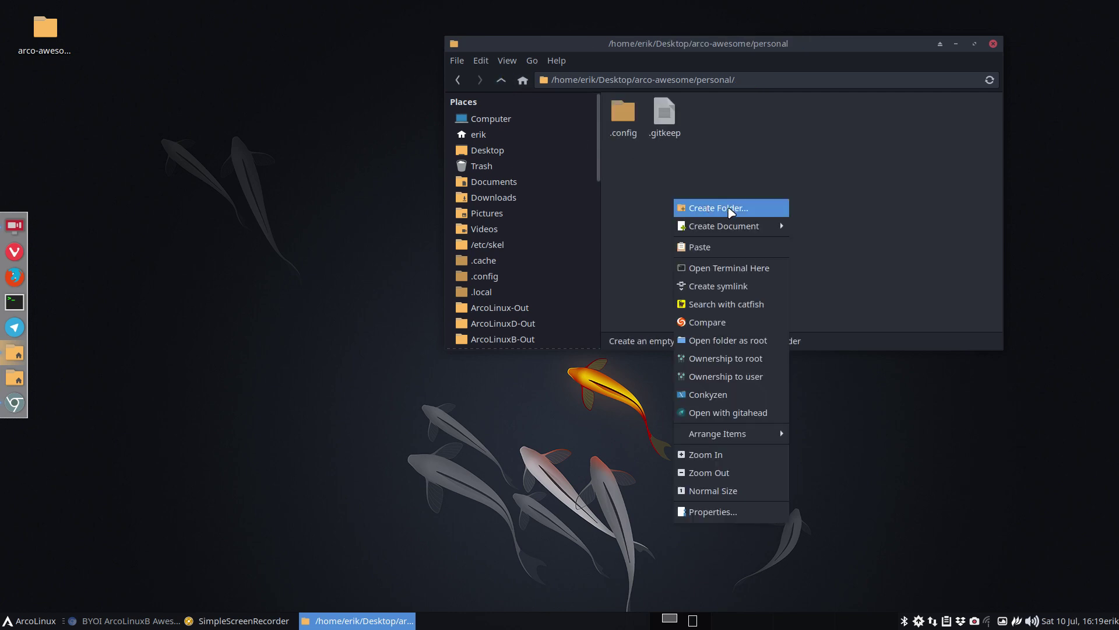
{"action": "left_click", "coordinate": [731, 209]}
{"action": "type", "text": ".w"}
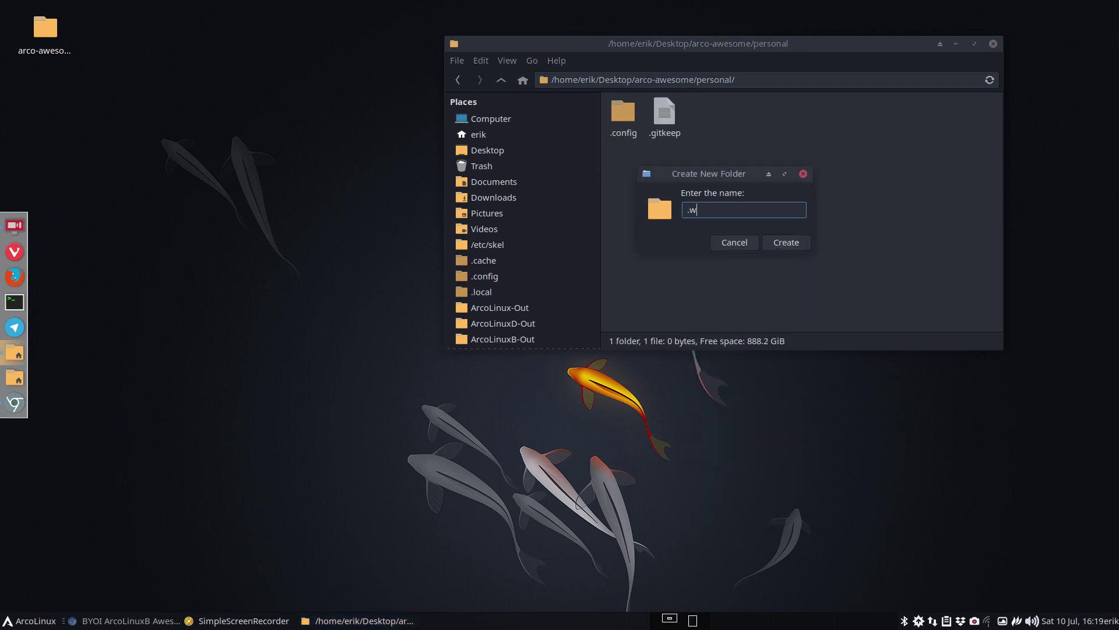
{"action": "type", "text": "allpapers"}
{"action": "key", "text": "Return"}
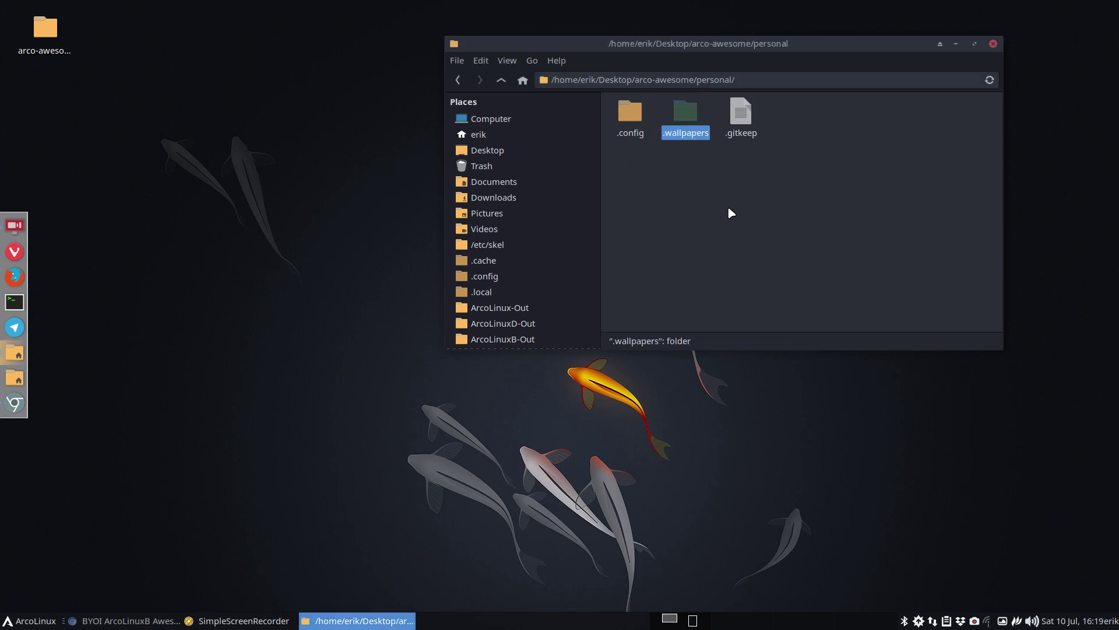
{"action": "double_click", "coordinate": [693, 115]}
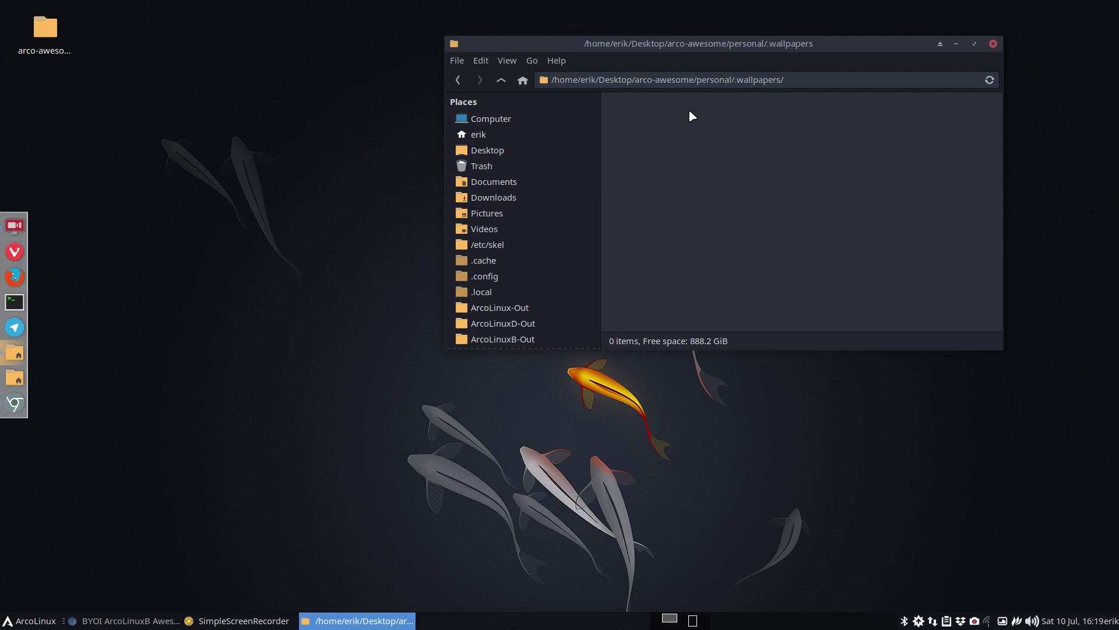
- In a second Thunar window, copy a batch of wallpapers from Insync/Apps' Brad wallpaper folder
{"action": "key", "text": "super+shift+Return"}
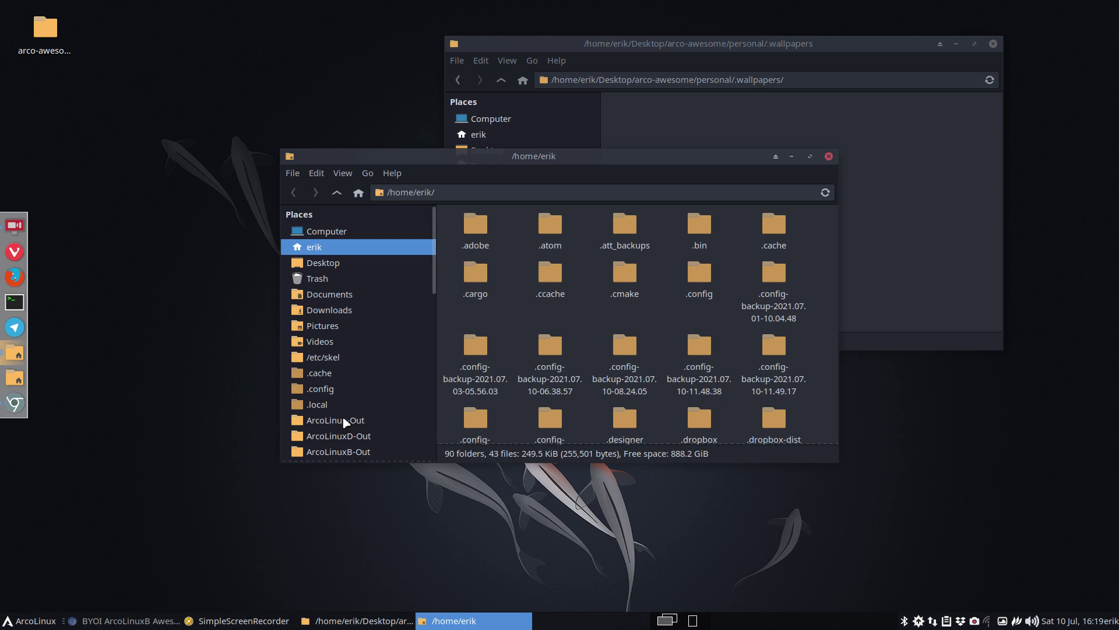
{"action": "scroll", "coordinate": [341, 420], "scroll_direction": "down", "scroll_amount": 4}
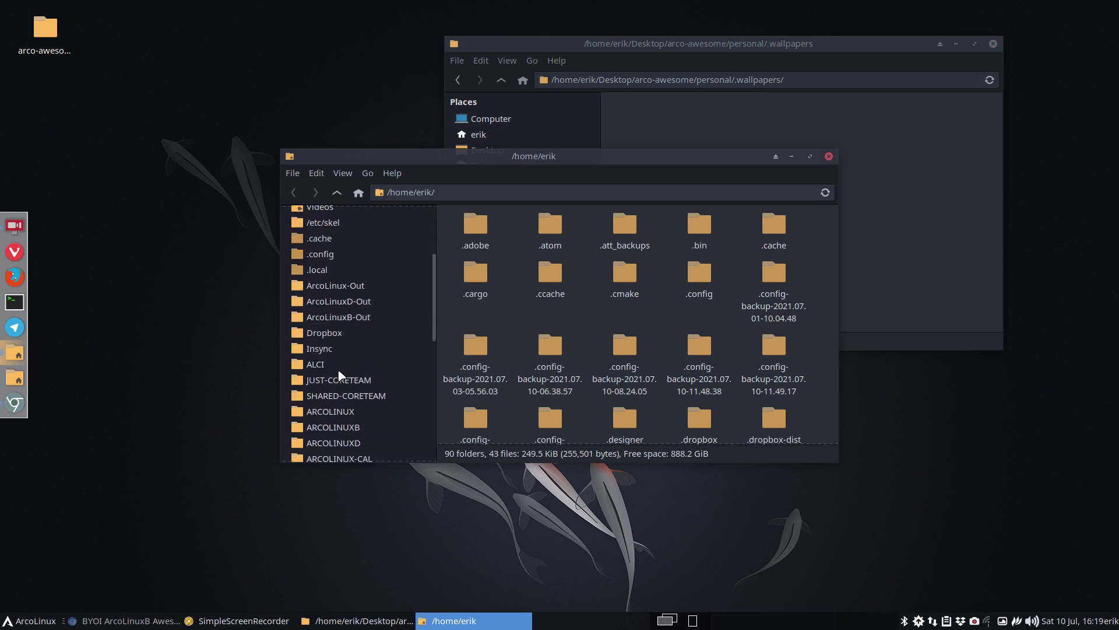
{"action": "left_click", "coordinate": [333, 347]}
{"action": "double_click", "coordinate": [475, 226]}
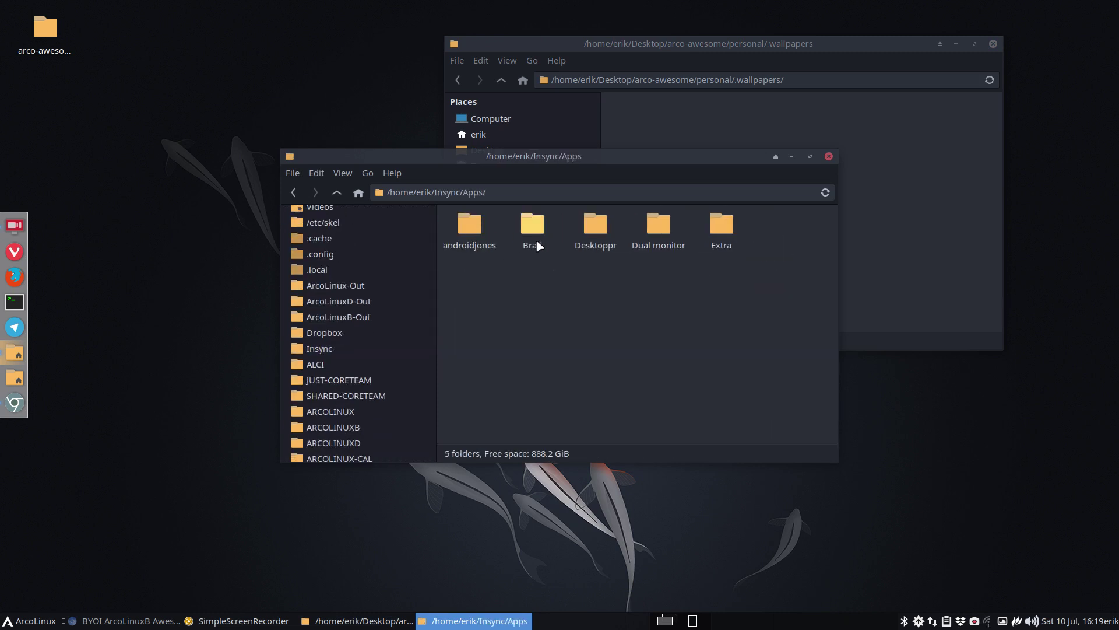
{"action": "double_click", "coordinate": [539, 225]}
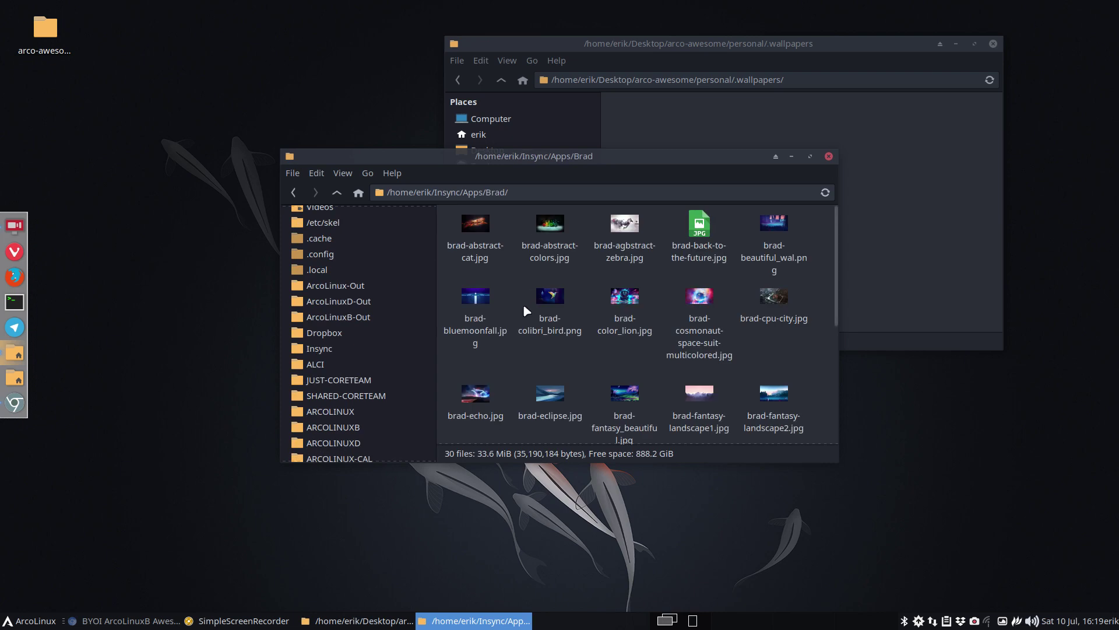
{"action": "left_click_drag", "start_coordinate": [444, 271], "coordinate": [775, 421]}
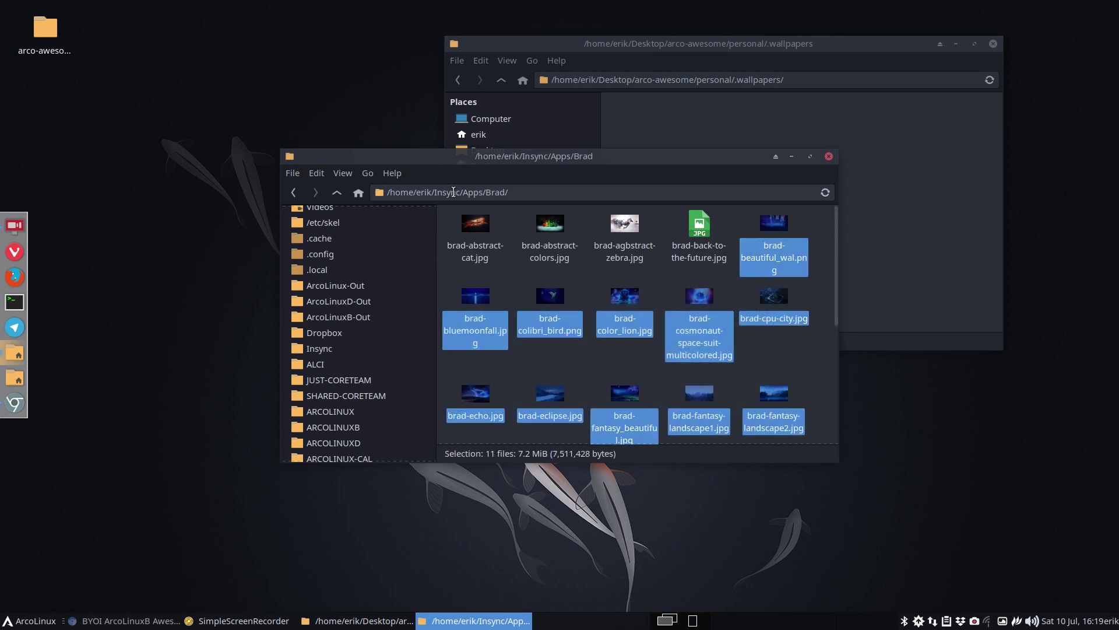
{"action": "left_click", "coordinate": [298, 190]}
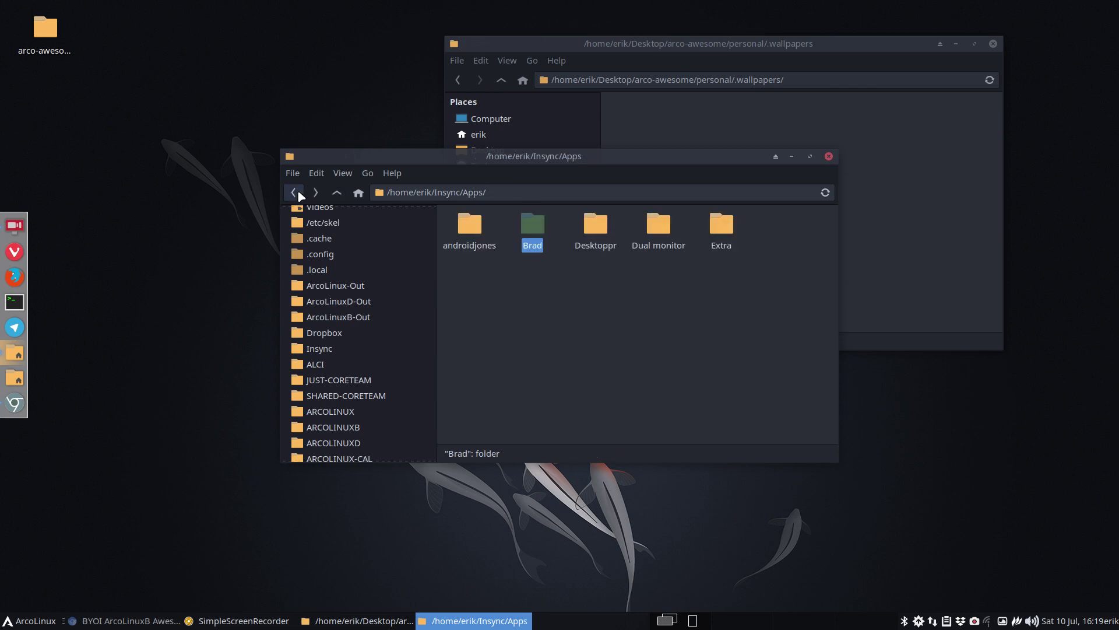
{"action": "left_click", "coordinate": [297, 191]}
{"action": "left_click", "coordinate": [297, 190]}
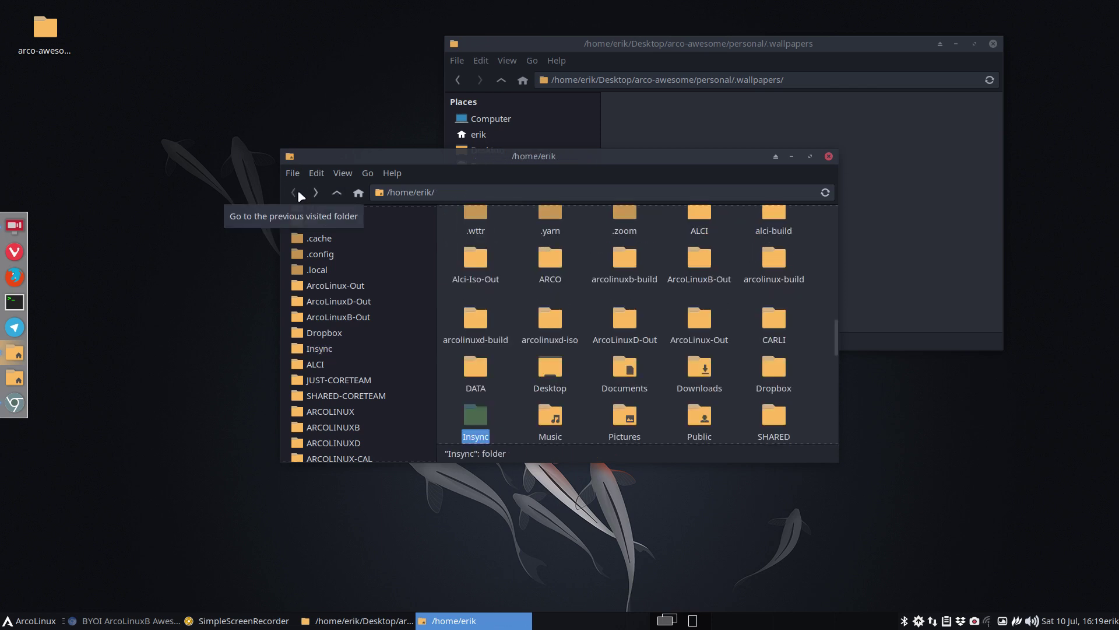
- Paste the wallpapers into .wallpapers and preview them until brad-beautiful_wal.png shows
{"action": "left_click", "coordinate": [750, 116]}
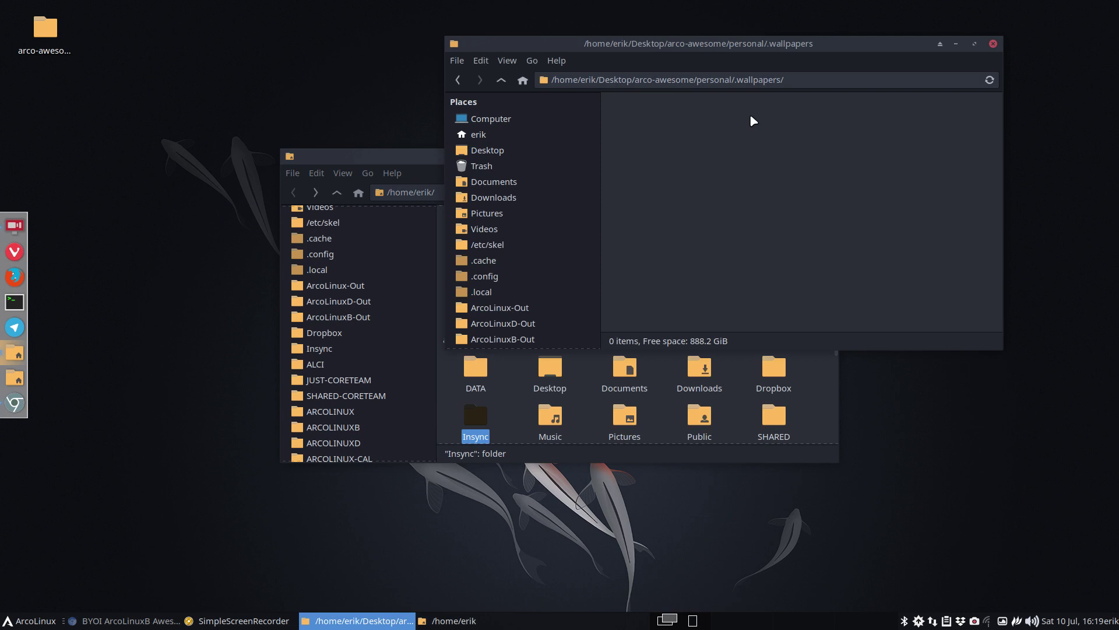
{"action": "key", "text": "ctrl+v"}
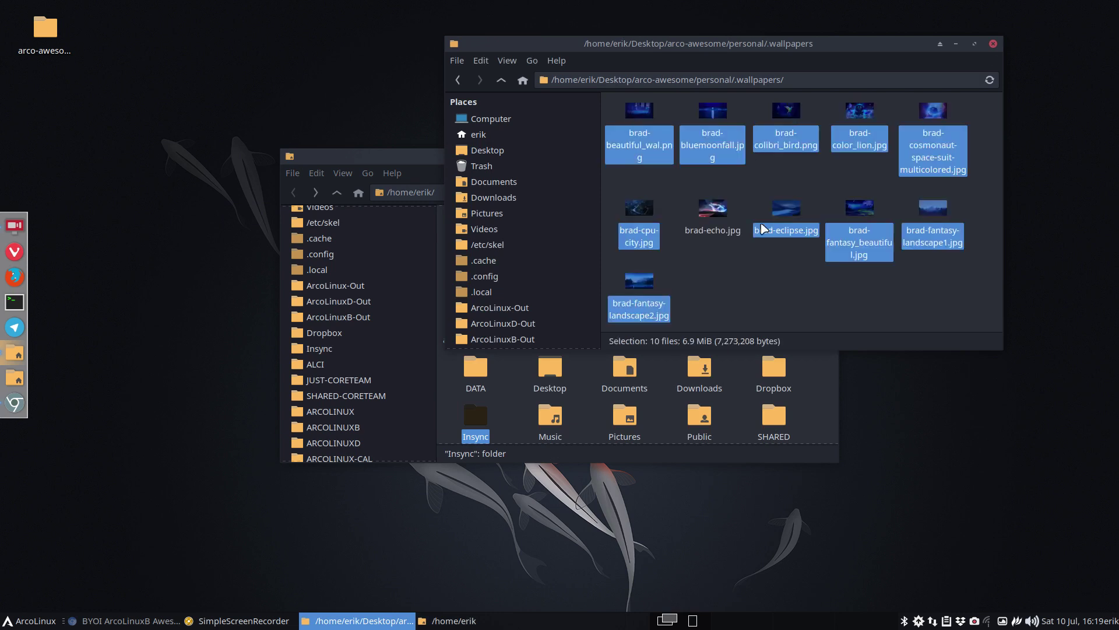
{"action": "left_click", "coordinate": [765, 279]}
{"action": "double_click", "coordinate": [647, 117]}
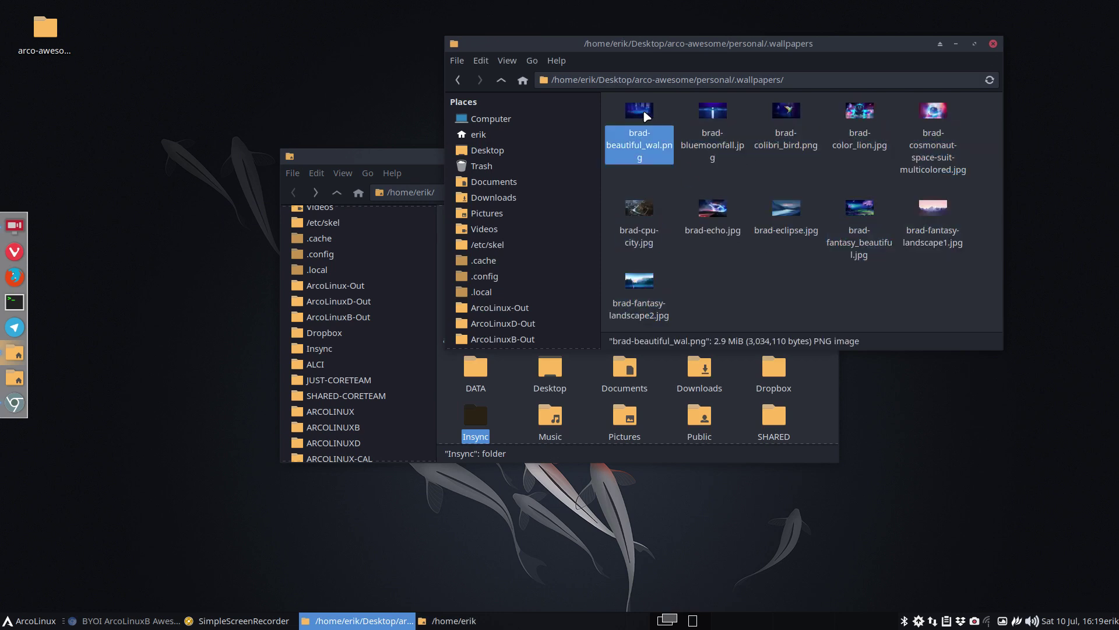
{"action": "scroll", "coordinate": [647, 117], "scroll_direction": "down", "scroll_amount": 3}
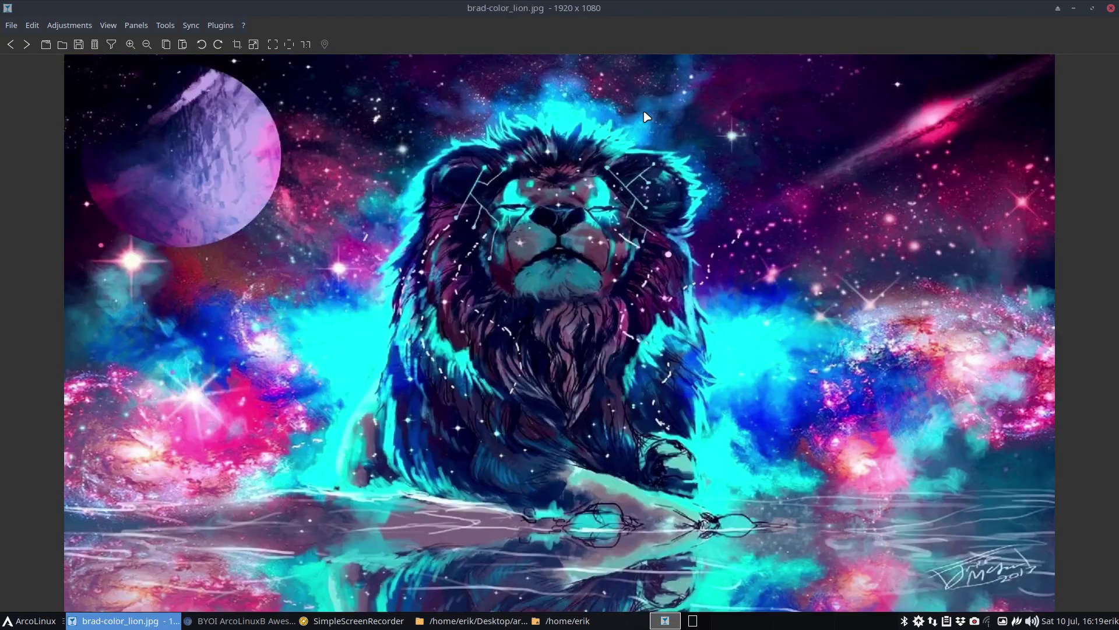
{"action": "scroll", "coordinate": [647, 116], "scroll_direction": "down", "scroll_amount": 2}
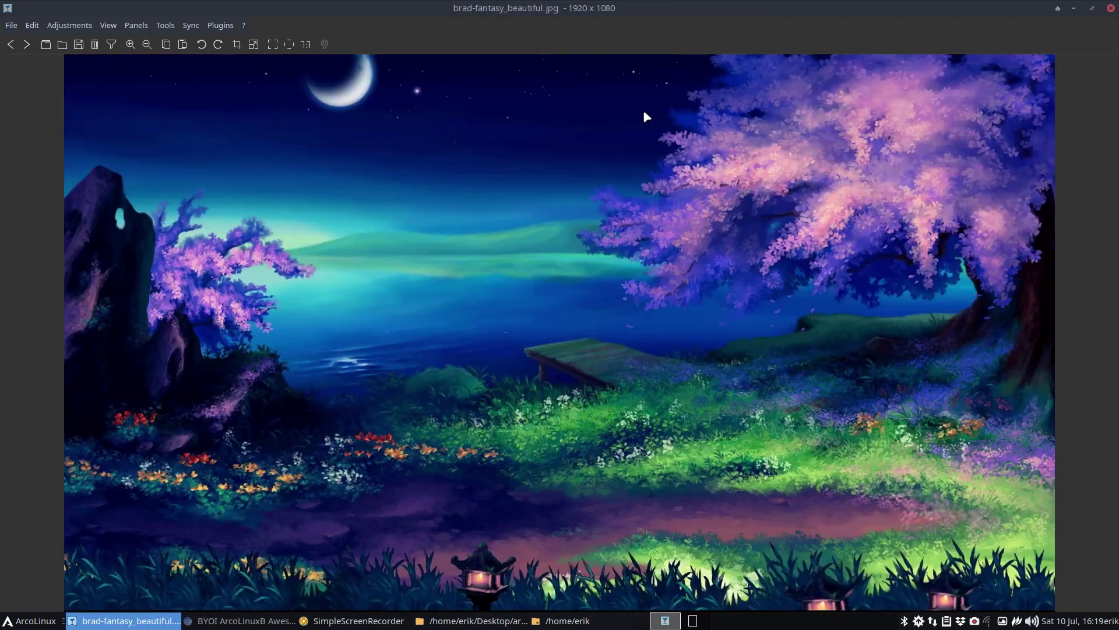
{"action": "key", "text": "Left"}
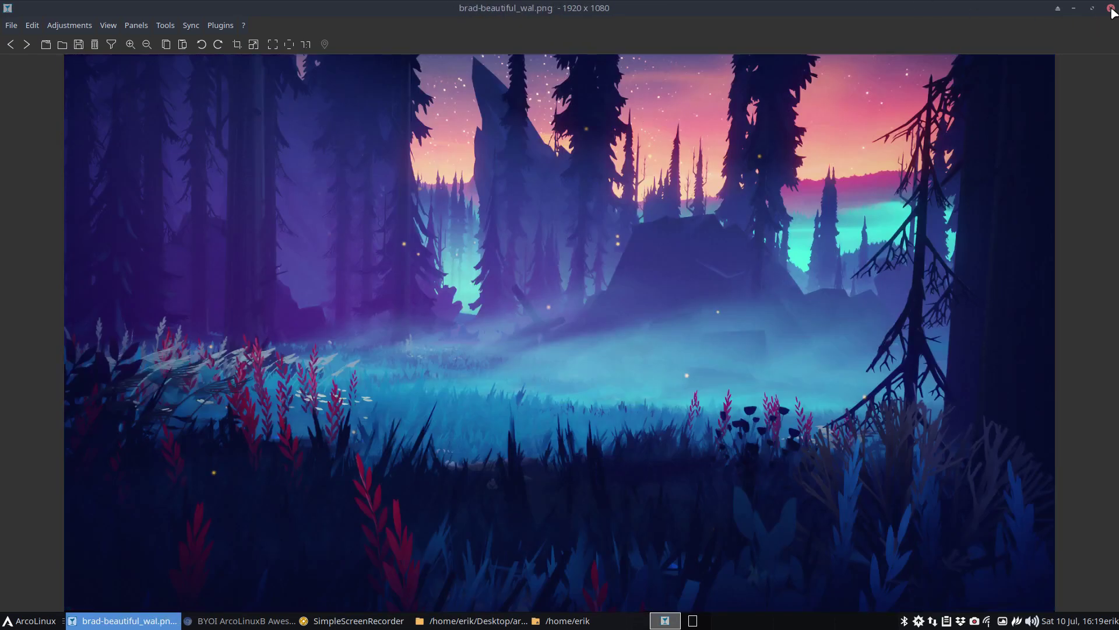
- Close the wallpaper viewer and the home window, returning to the arco-awesome folder
{"action": "left_click", "coordinate": [1110, 8]}
{"action": "left_click", "coordinate": [502, 81]}
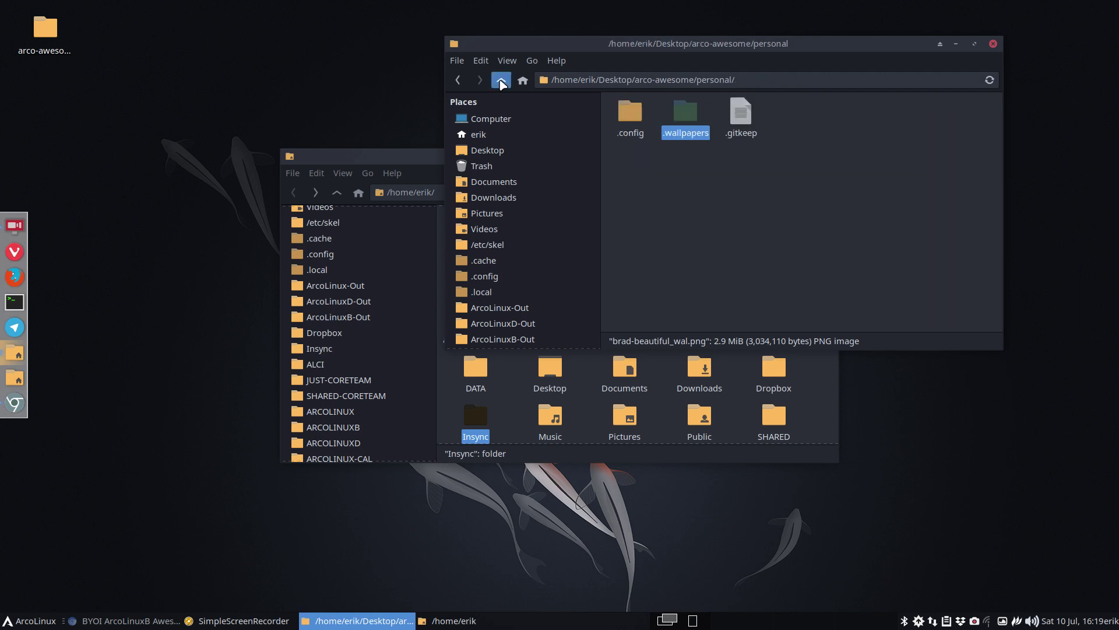
{"action": "left_click", "coordinate": [502, 81]}
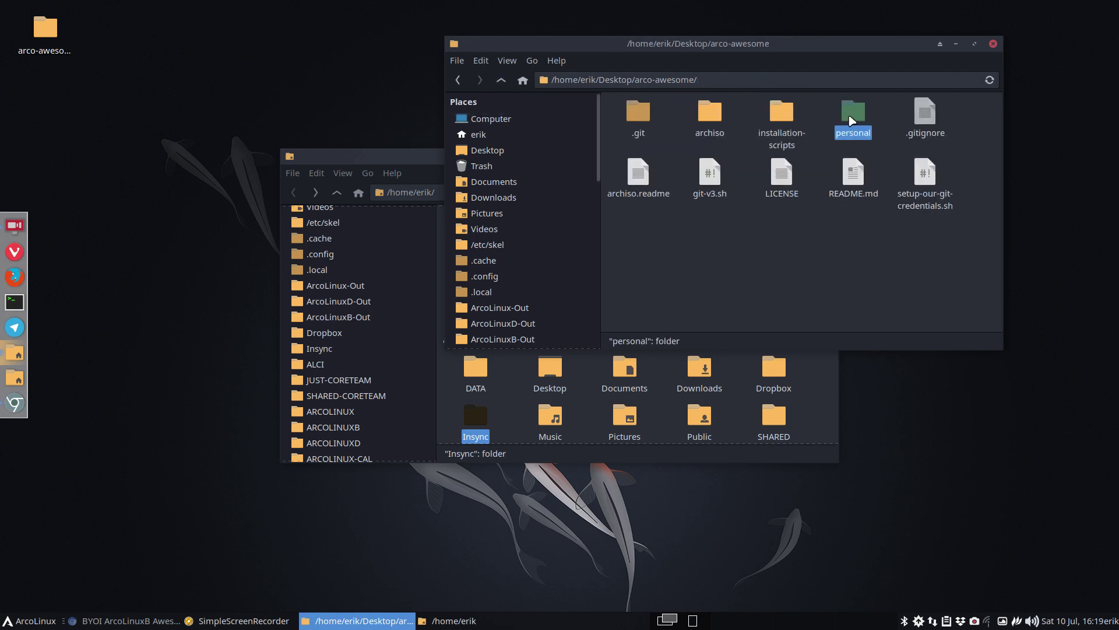
{"action": "left_click_drag", "start_coordinate": [429, 161], "coordinate": [423, 218]}
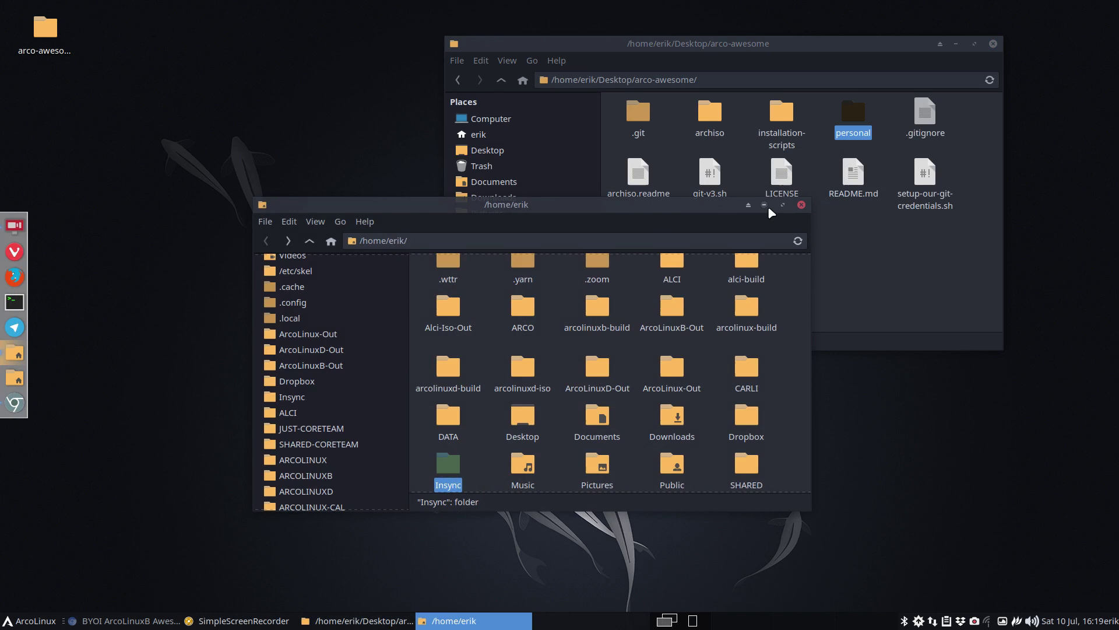
{"action": "left_click", "coordinate": [799, 208]}
{"action": "left_click_drag", "start_coordinate": [777, 44], "coordinate": [559, 79]}
- Inspect the archiso folder and its packages.x86_64 file, then return to arco-awesome
{"action": "left_click", "coordinate": [494, 153]}
{"action": "double_click", "coordinate": [495, 157]}
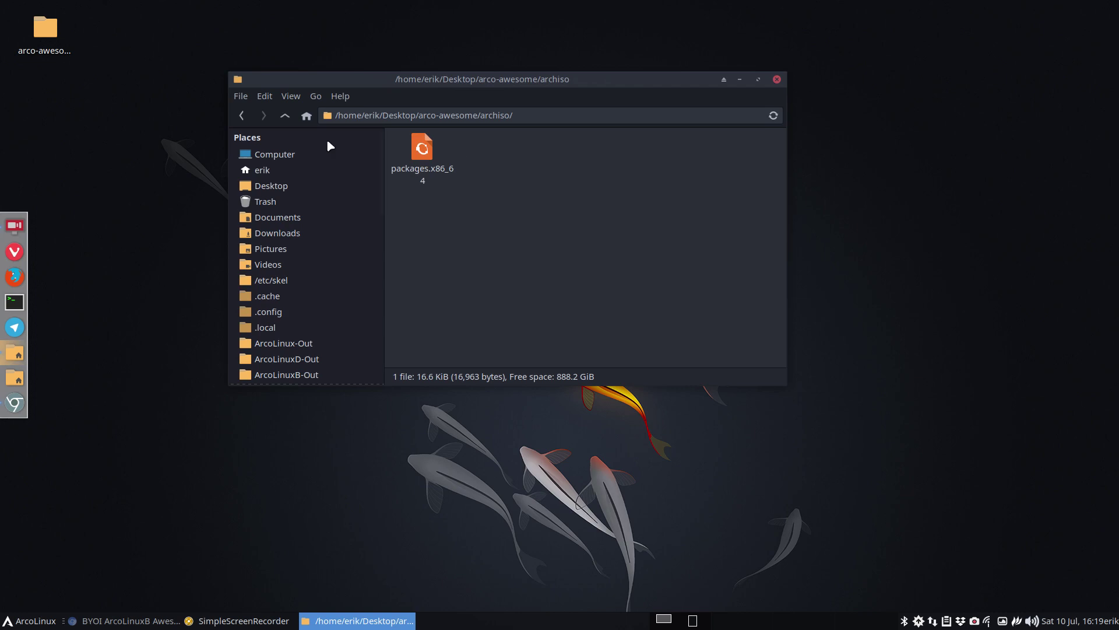
{"action": "left_click", "coordinate": [286, 115]}
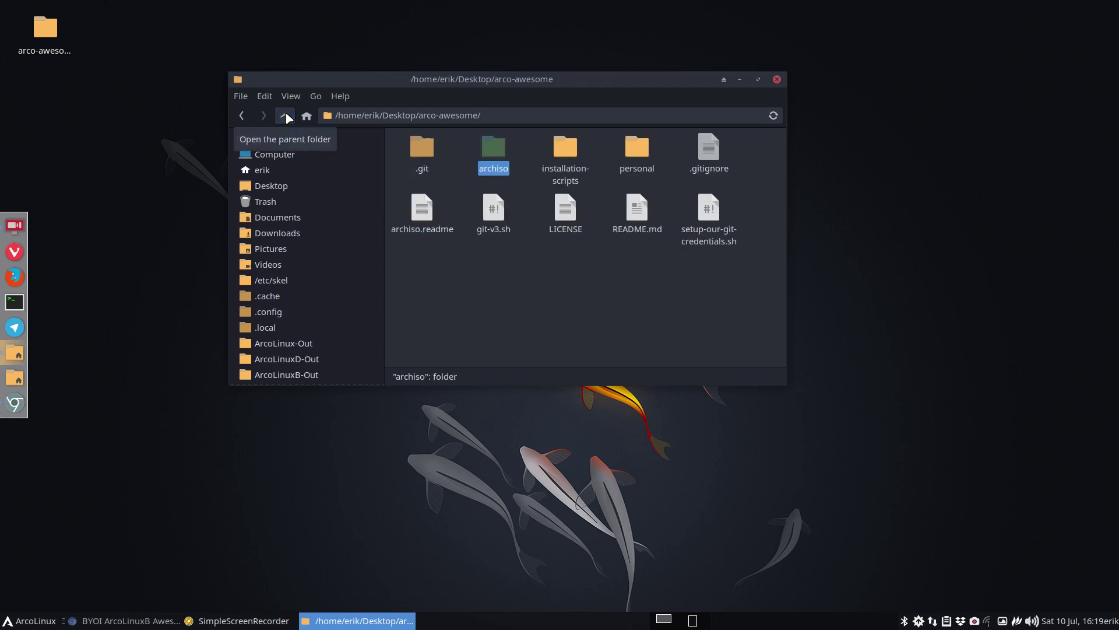
{"action": "double_click", "coordinate": [500, 157]}
{"action": "left_click", "coordinate": [411, 153]}
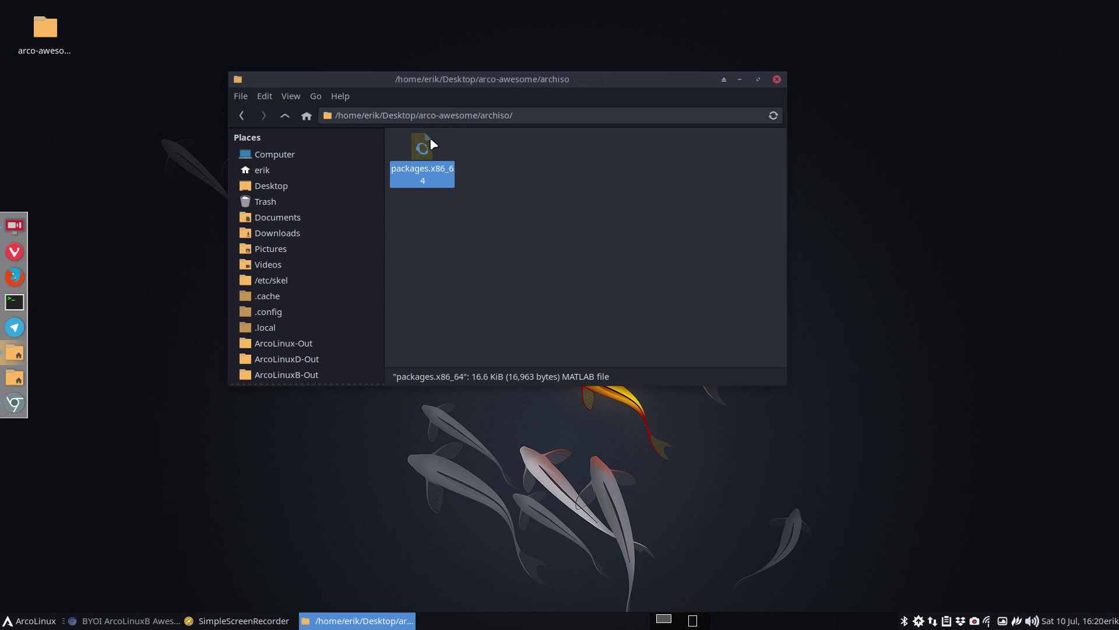
{"action": "left_click", "coordinate": [286, 116]}
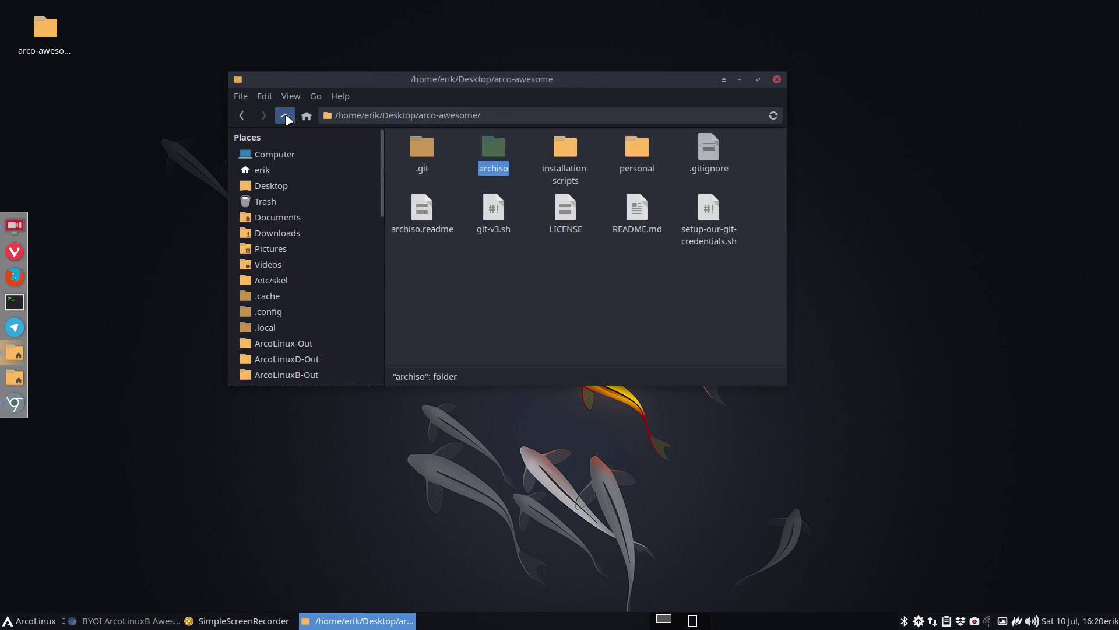
- Open the installation-scripts folder and a terminal in it
{"action": "double_click", "coordinate": [565, 150]}
{"action": "left_click_drag", "start_coordinate": [541, 87], "coordinate": [462, 44]}
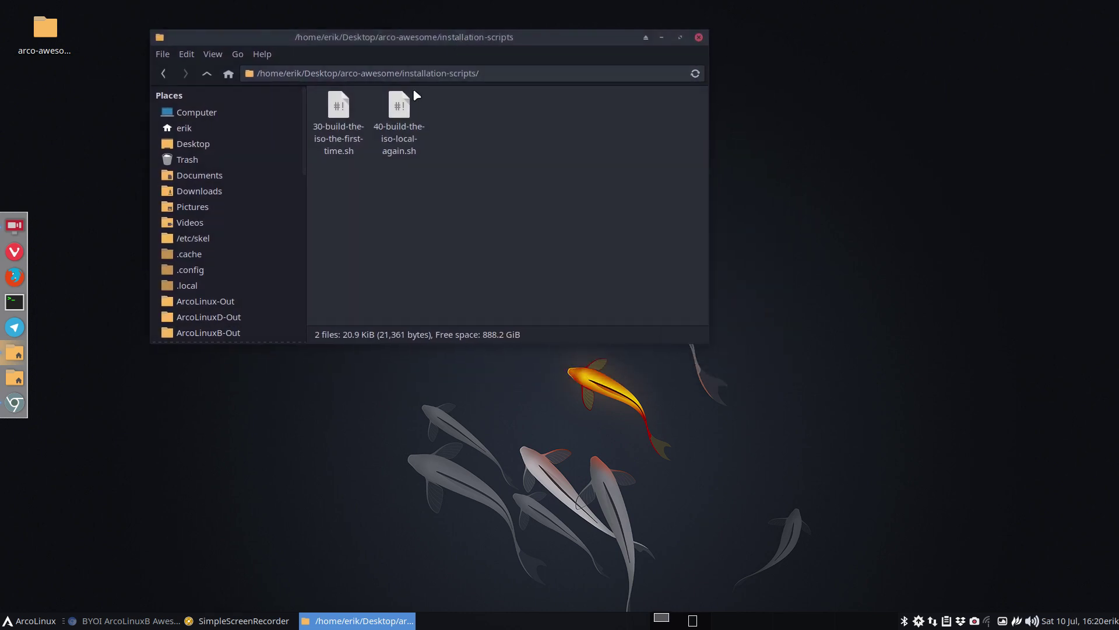
{"action": "left_click", "coordinate": [400, 114]}
{"action": "right_click", "coordinate": [403, 111]}
{"action": "left_click", "coordinate": [590, 173]}
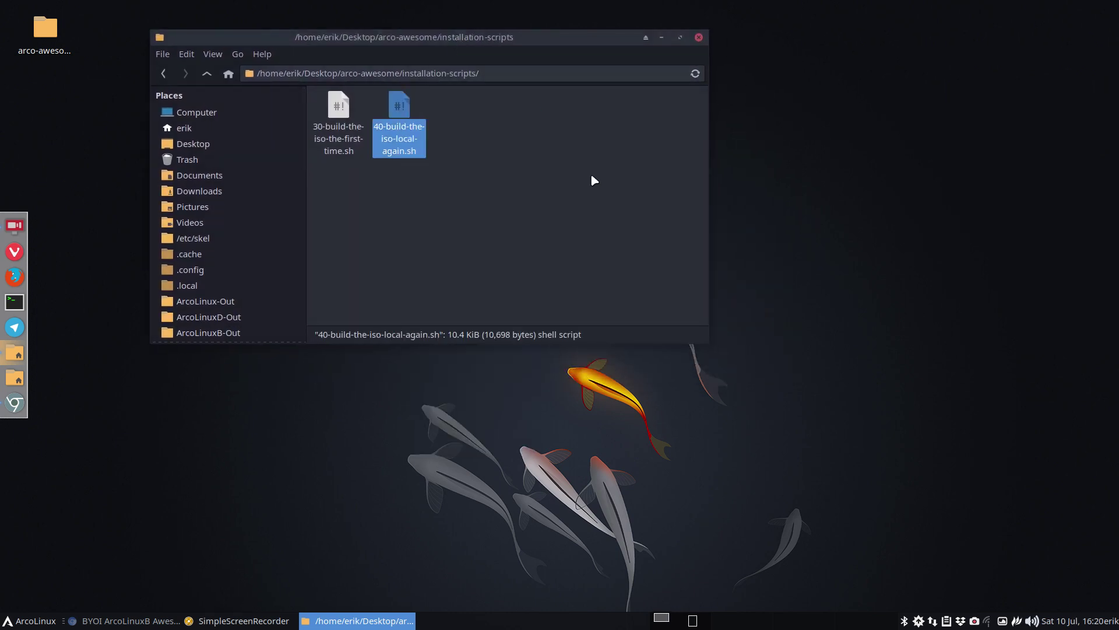
{"action": "right_click", "coordinate": [619, 212]}
{"action": "left_click", "coordinate": [675, 283]}
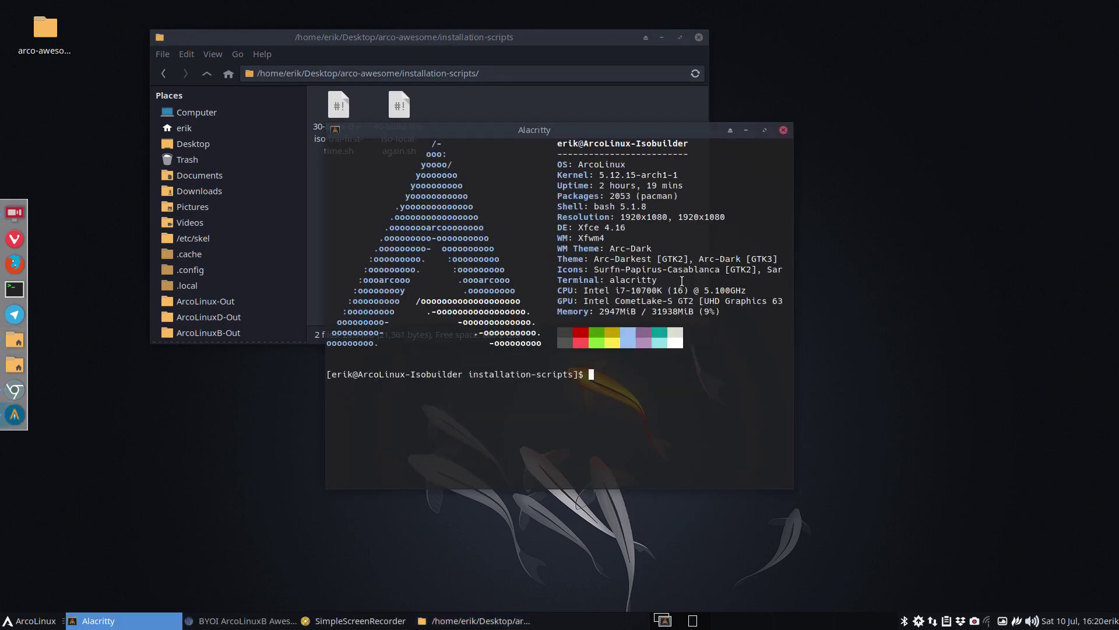
- Run ./40-build-the-iso-local-again.sh and enter the sudo password to start the ISO build
{"action": "type", "text": "./4"}
{"action": "key", "text": "Tab"}
{"action": "key", "text": "Return"}
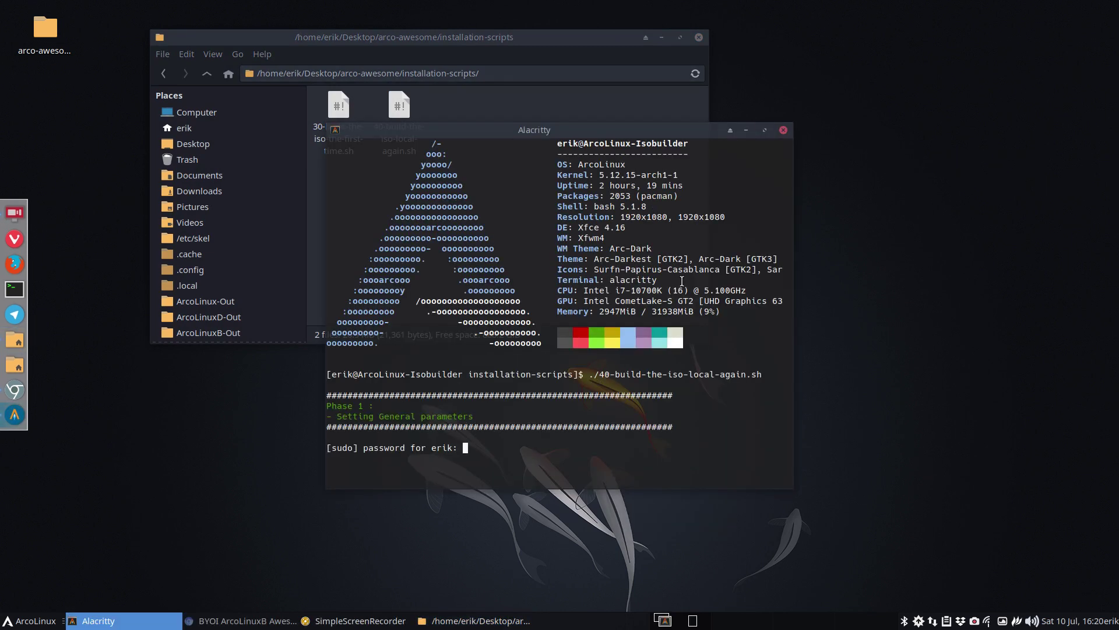
{"action": "key", "text": "Return"}
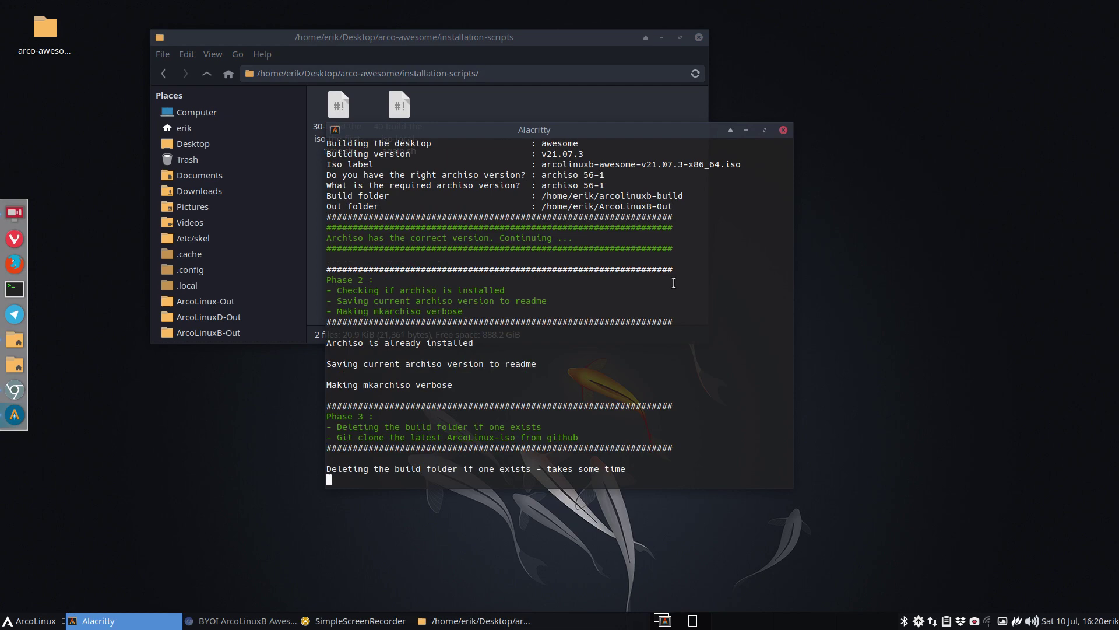
{"action": "left_click_drag", "start_coordinate": [392, 40], "coordinate": [242, 11]}
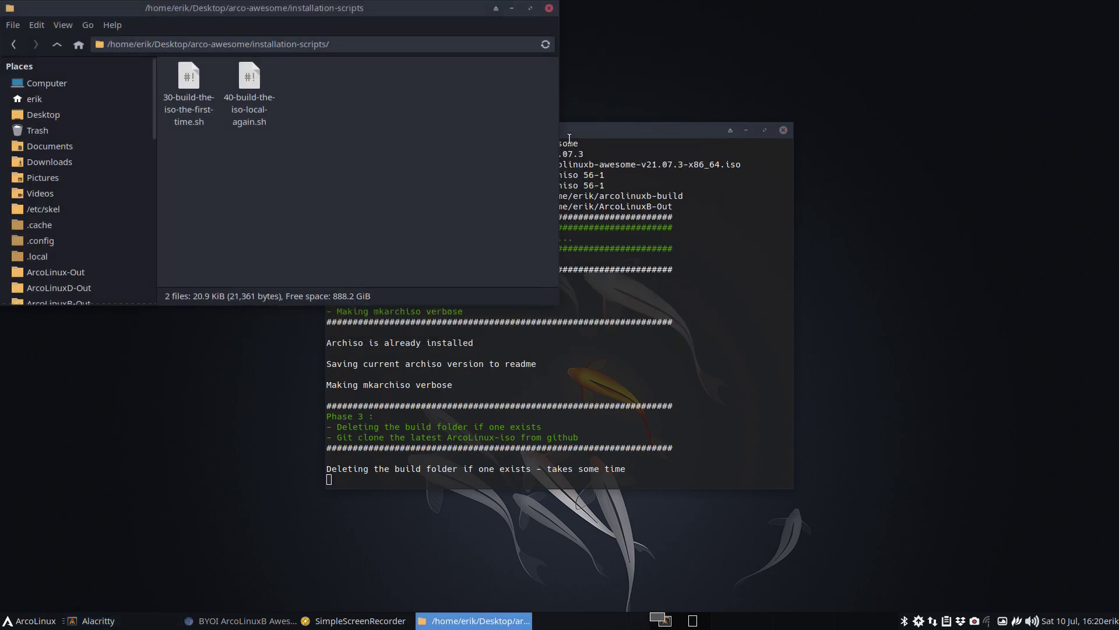
- Hide hidden files in the home folder, check the ISOs in ArcoLinuxB-Out, and return home
{"action": "left_click_drag", "start_coordinate": [594, 133], "coordinate": [1116, 228]}
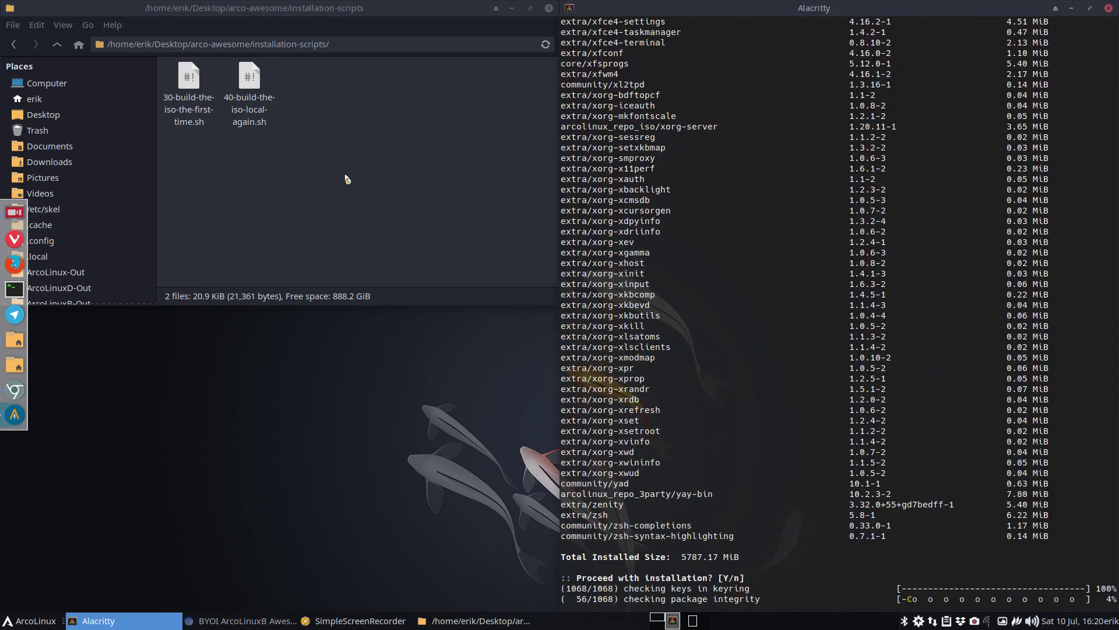
{"action": "left_click", "coordinate": [36, 100]}
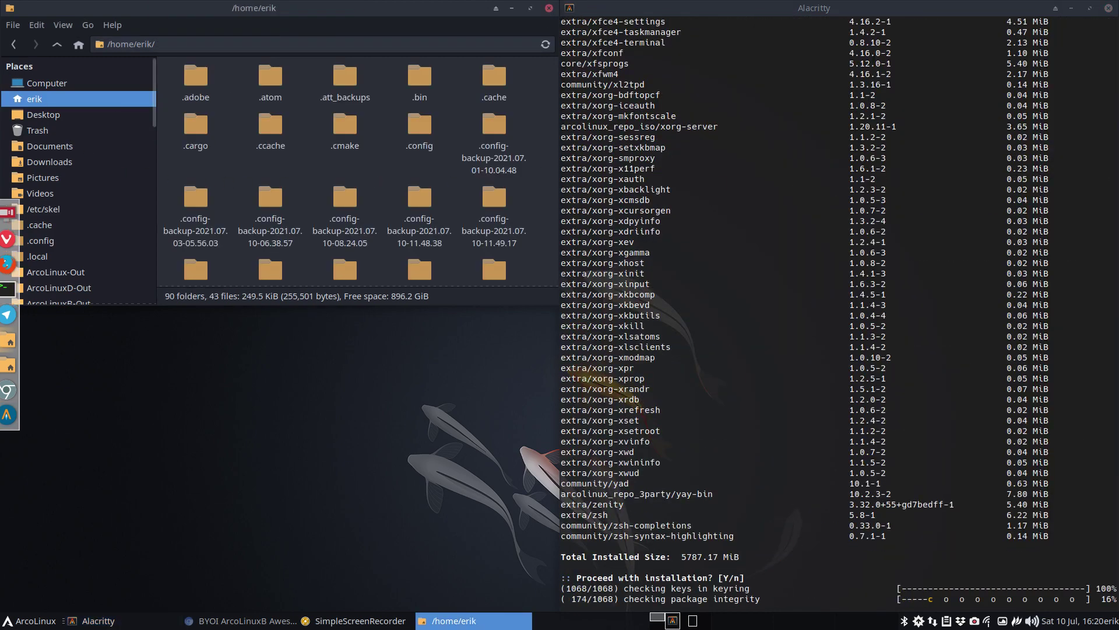
{"action": "key", "text": "ctrl+h"}
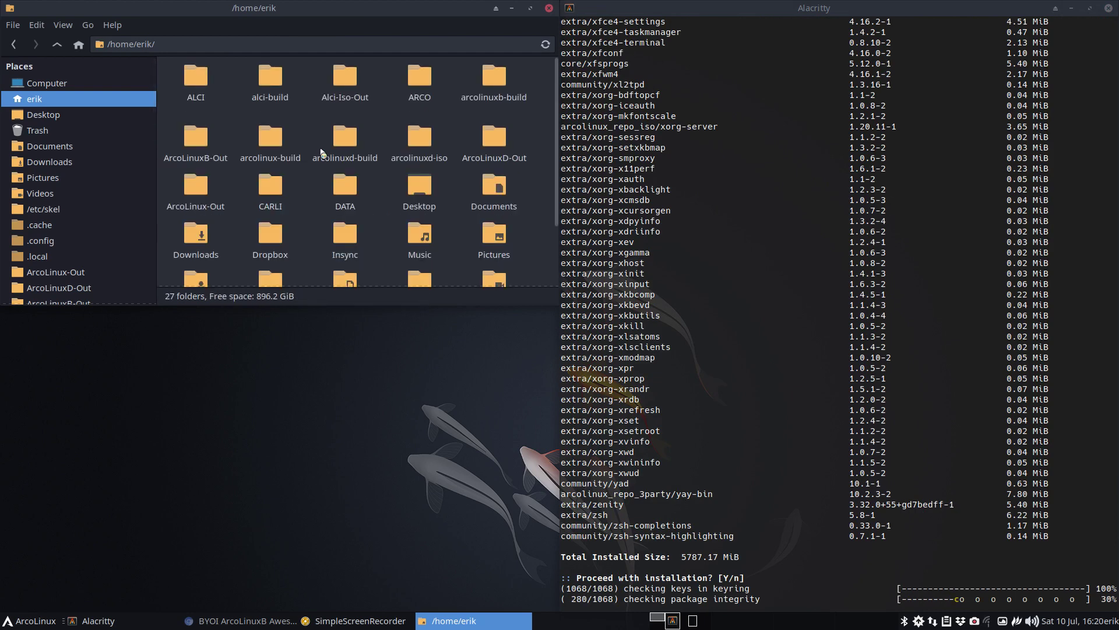
{"action": "left_click", "coordinate": [349, 143]}
{"action": "double_click", "coordinate": [196, 140]}
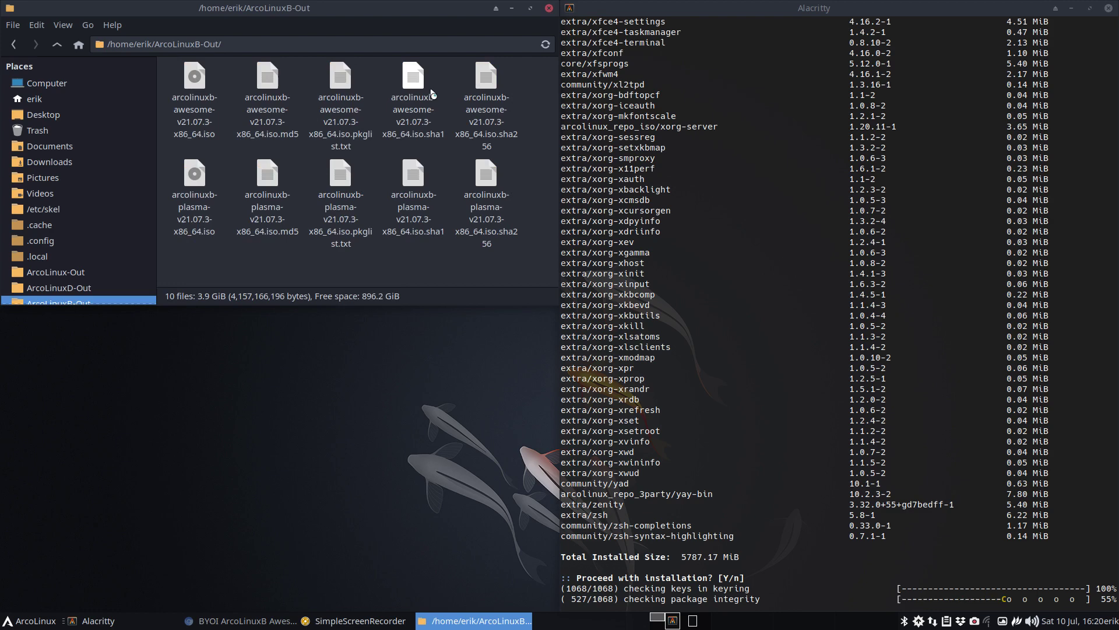
{"action": "left_click", "coordinate": [57, 44]}
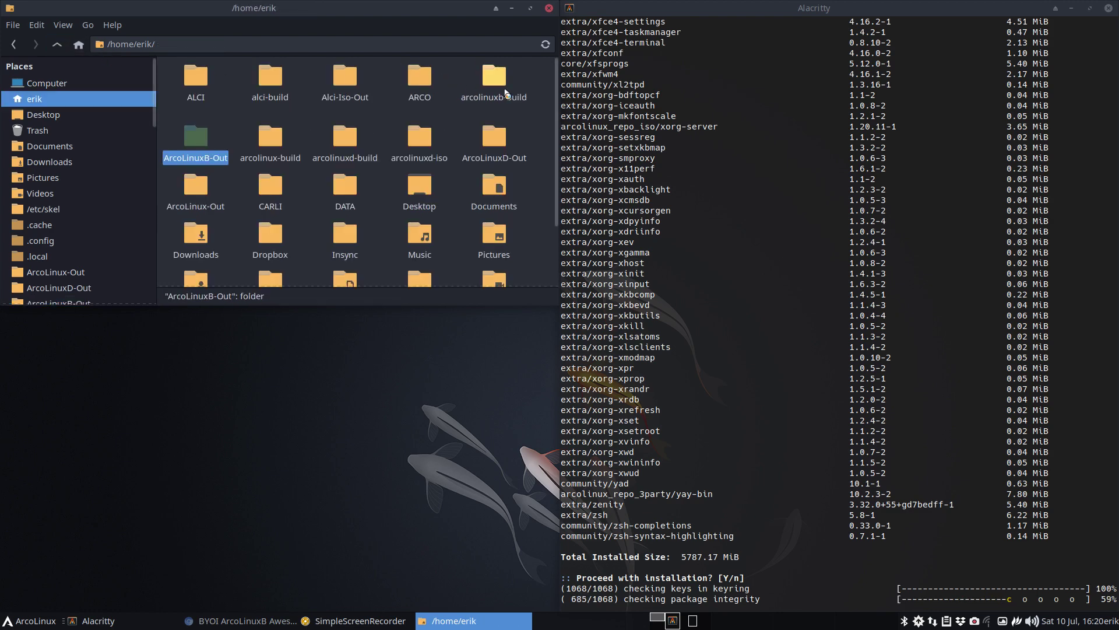
- Navigate into arcolinuxb-build/x86_64/airootfs/personal
{"action": "double_click", "coordinate": [496, 82]}
{"action": "double_click", "coordinate": [270, 79]}
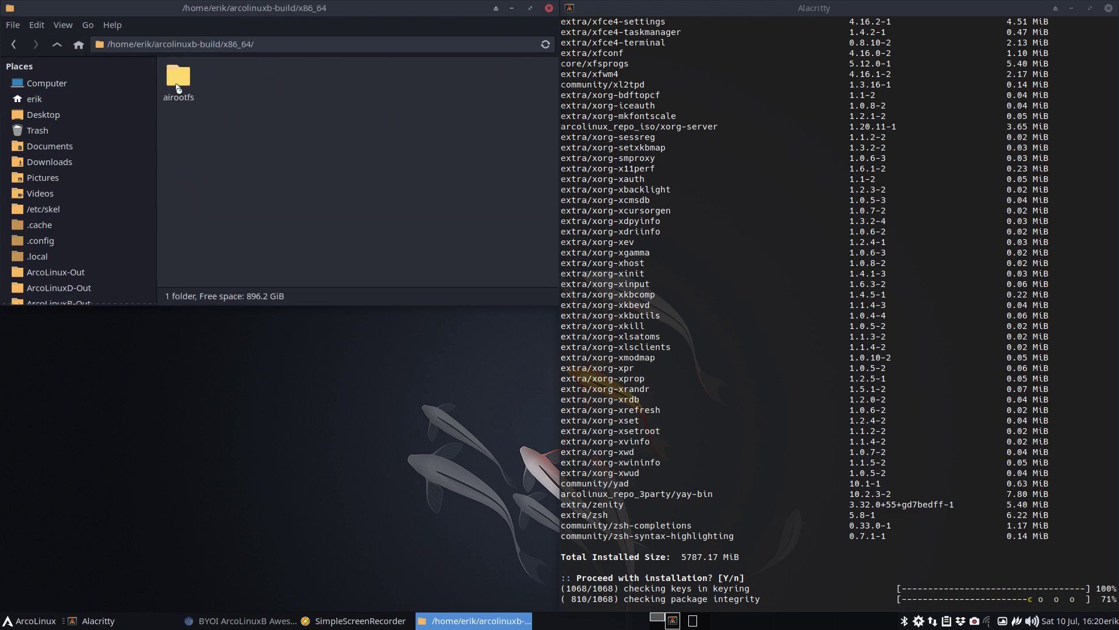
{"action": "double_click", "coordinate": [178, 81]}
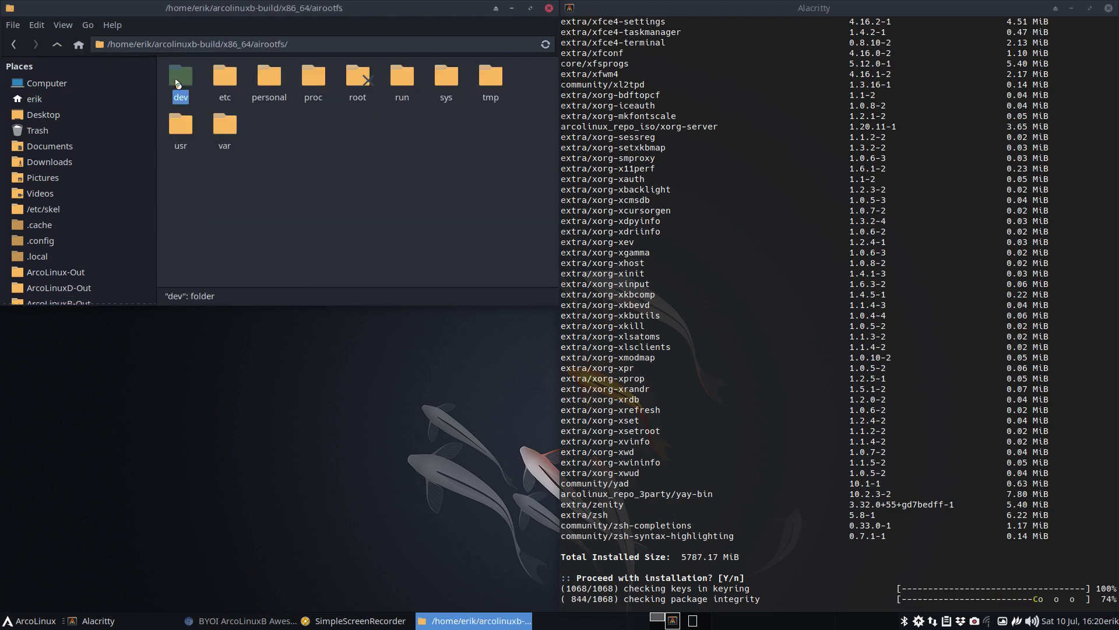
{"action": "left_click", "coordinate": [371, 124]}
{"action": "double_click", "coordinate": [268, 85]}
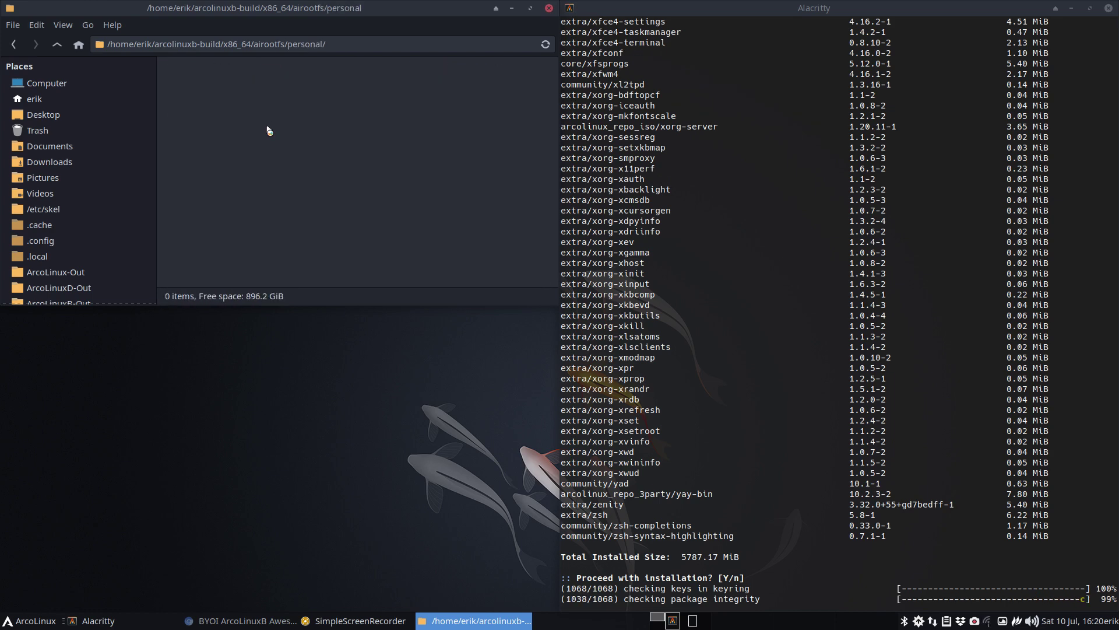
- Inspect the .wallpapers and .config folders, returning to personal after each
{"action": "double_click", "coordinate": [242, 82]}
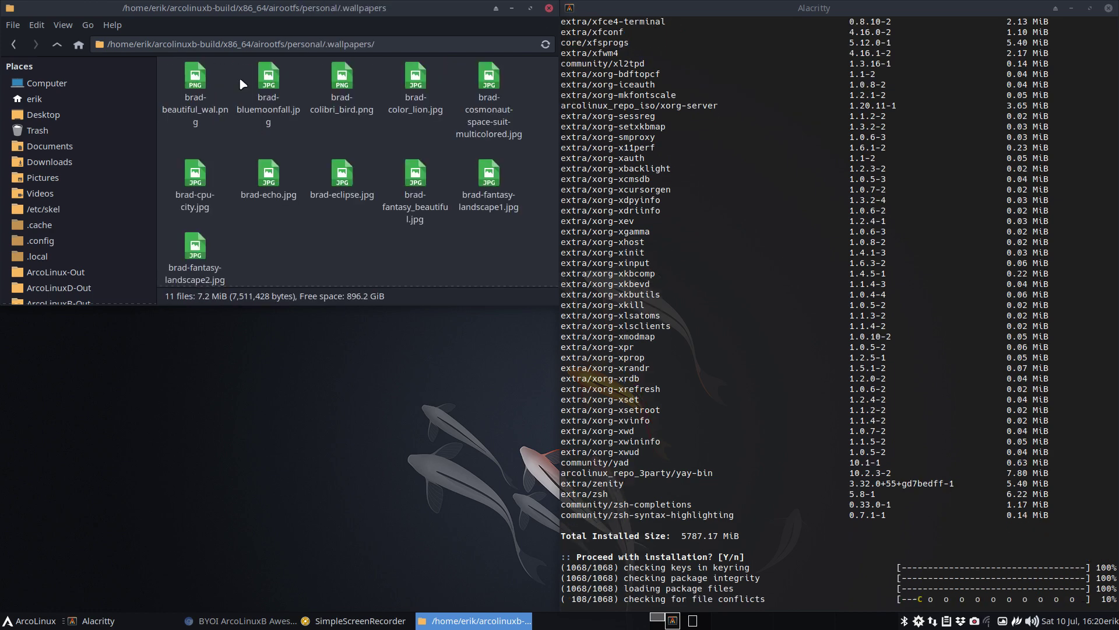
{"action": "left_click", "coordinate": [57, 44]}
{"action": "left_click", "coordinate": [187, 80]}
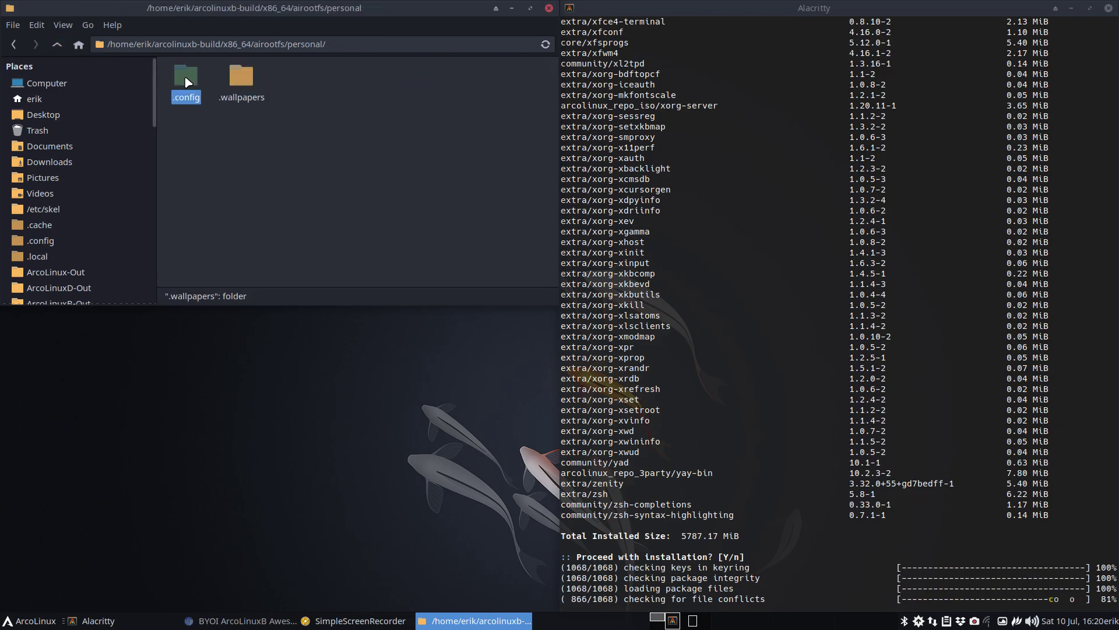
{"action": "double_click", "coordinate": [187, 80]}
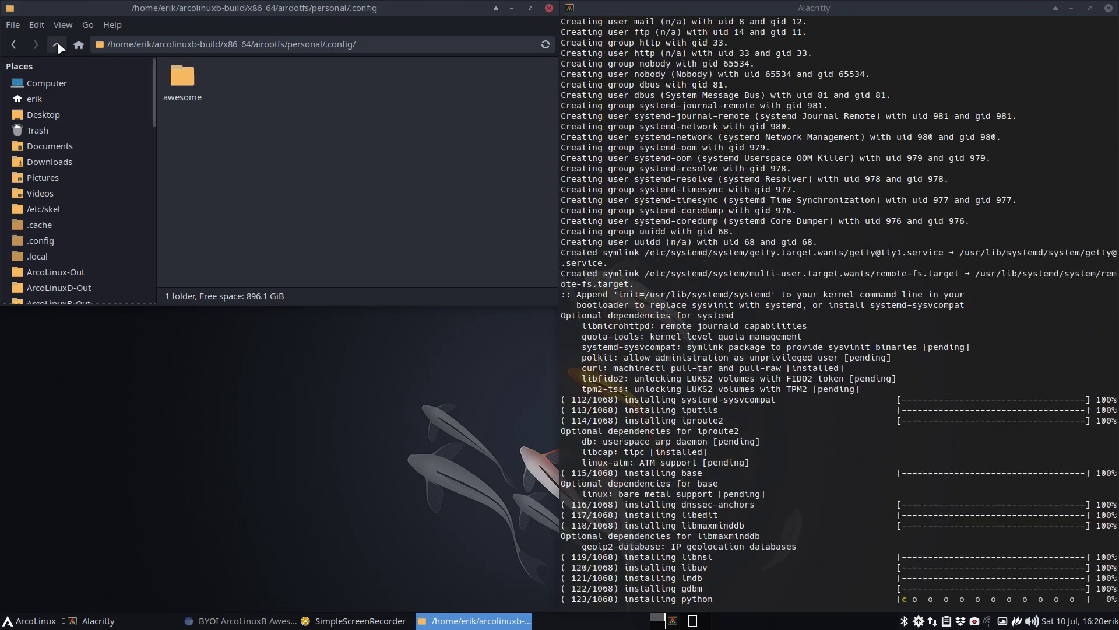
{"action": "left_click", "coordinate": [58, 46]}
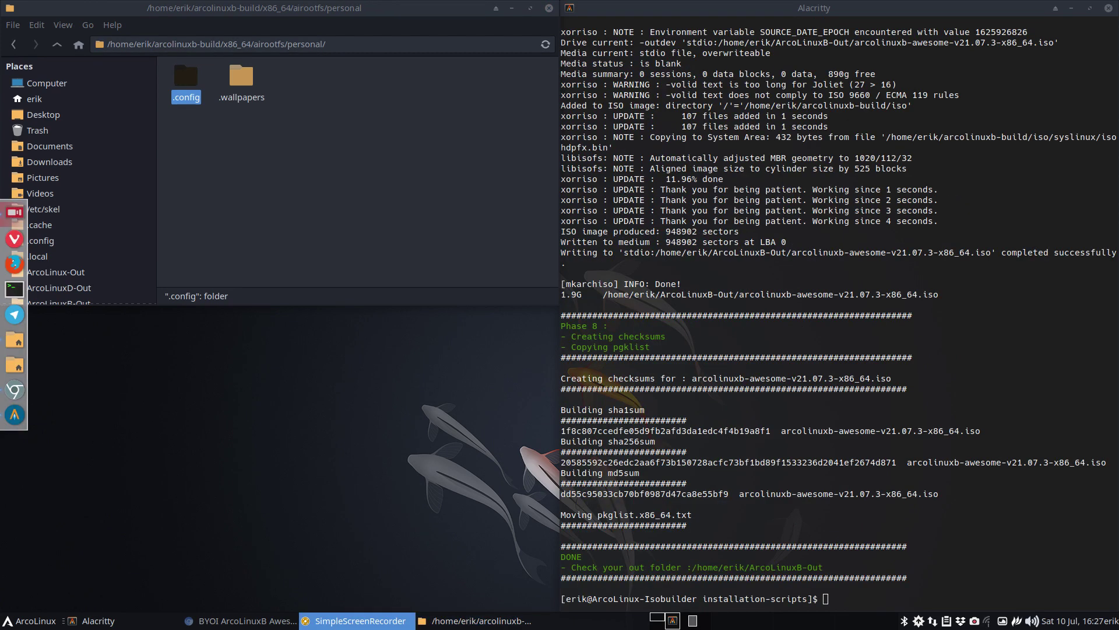
- Start the ALB Awesome virtual machine, then power it off
{"action": "left_click", "coordinate": [810, 271]}
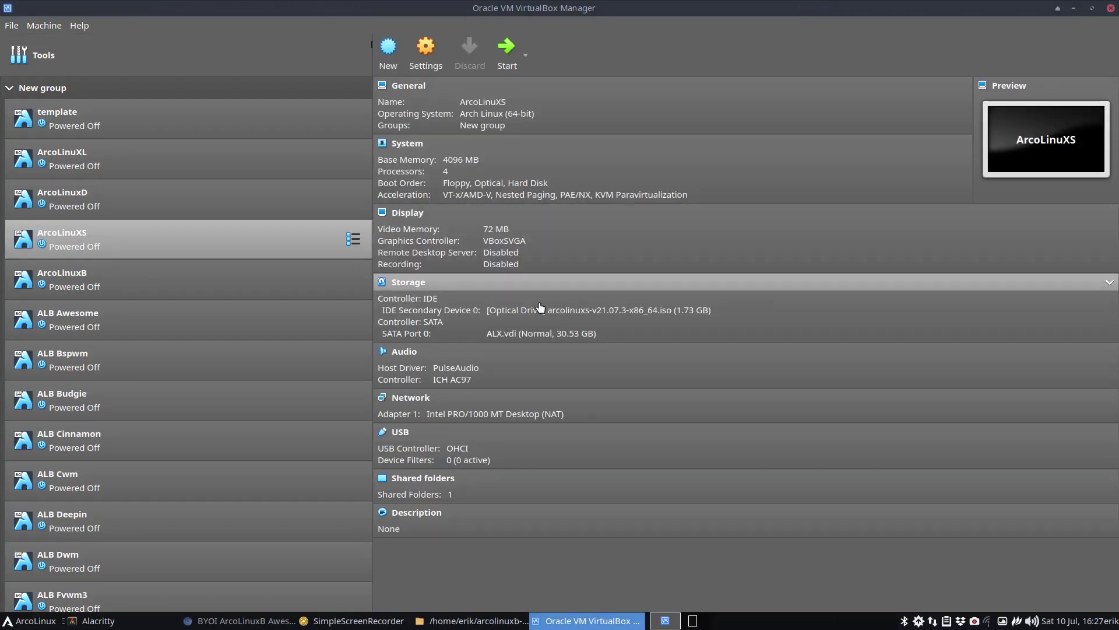
{"action": "scroll", "coordinate": [225, 274], "scroll_direction": "down", "scroll_amount": 2}
{"action": "double_click", "coordinate": [225, 275]}
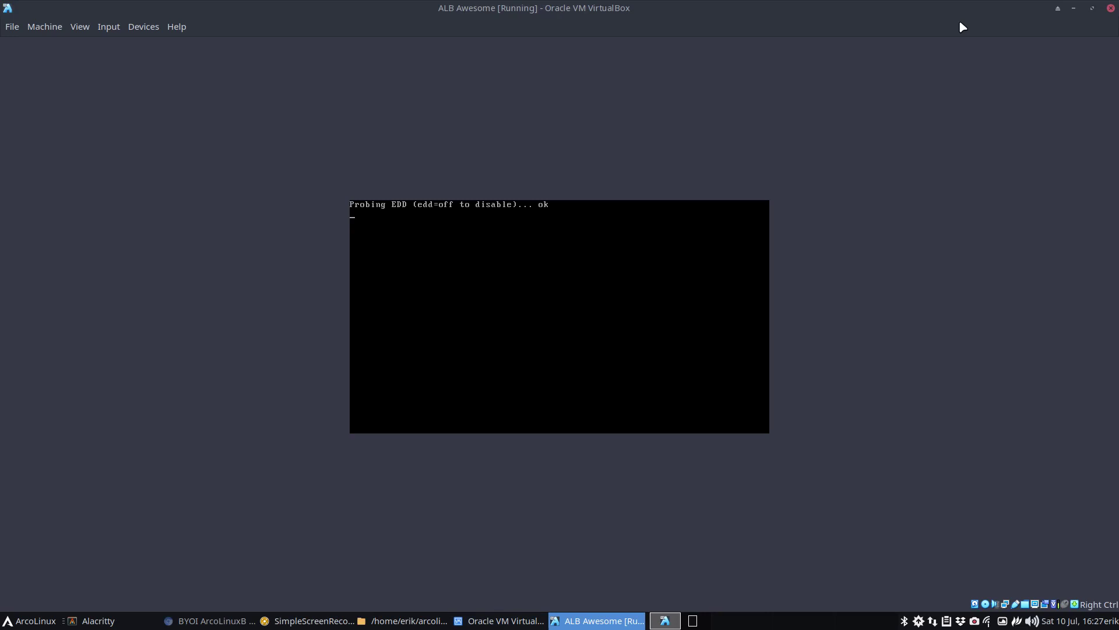
{"action": "left_click", "coordinate": [1111, 8]}
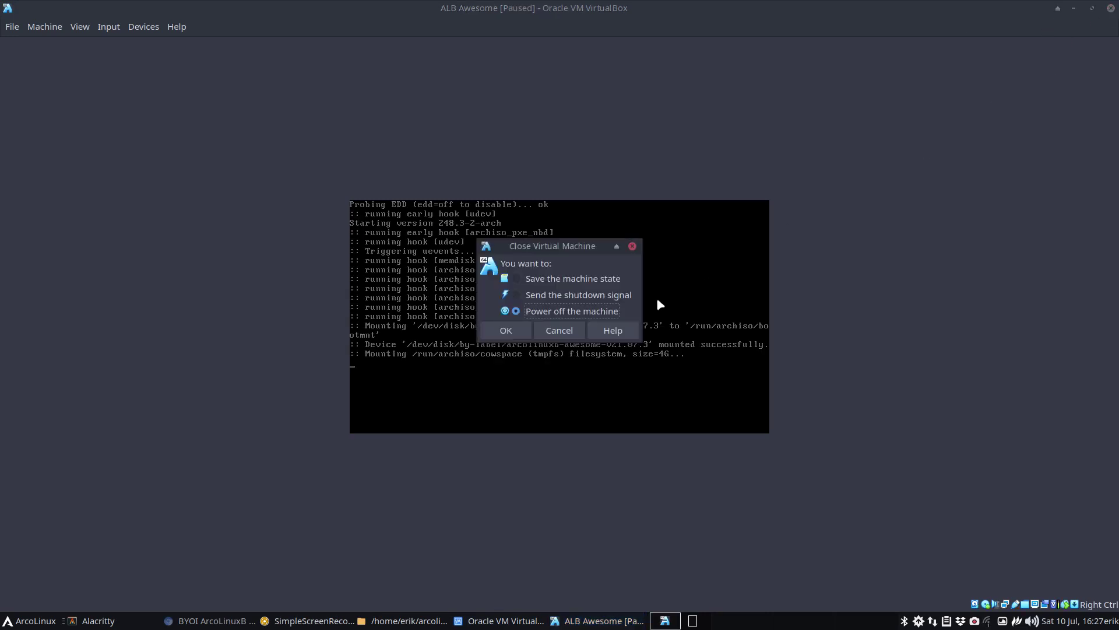
{"action": "left_click", "coordinate": [504, 328]}
- Attach arcolinuxb-awesome-v21.07.3-x86_64.iso from ArcoLinuxB-Out to the machine's optical drive
{"action": "left_click", "coordinate": [612, 309]}
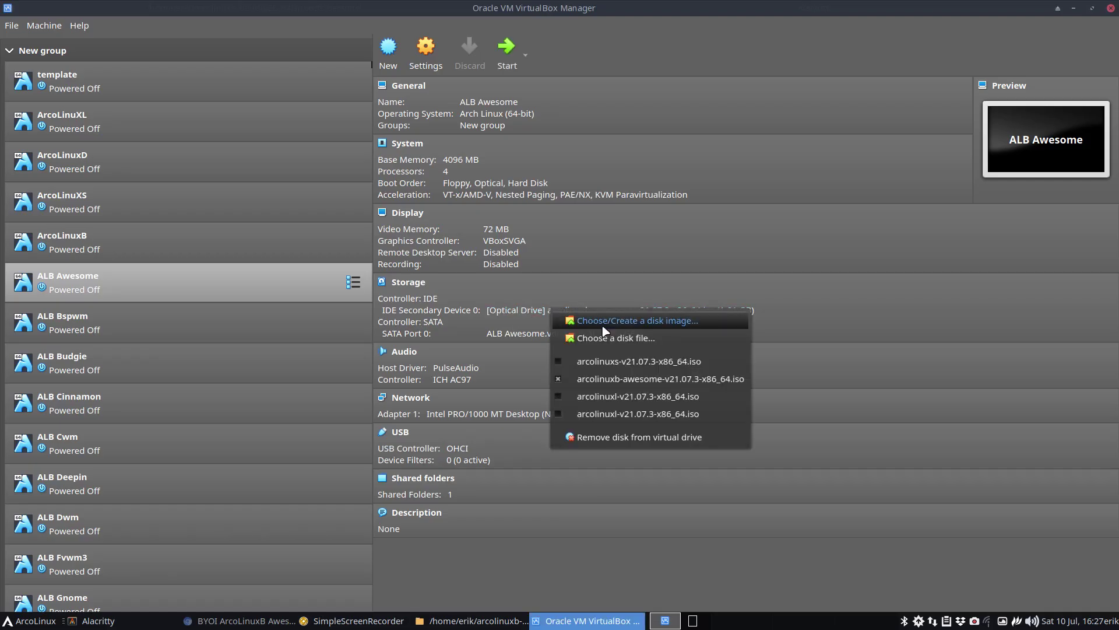
{"action": "left_click", "coordinate": [609, 336]}
{"action": "left_click", "coordinate": [397, 217]}
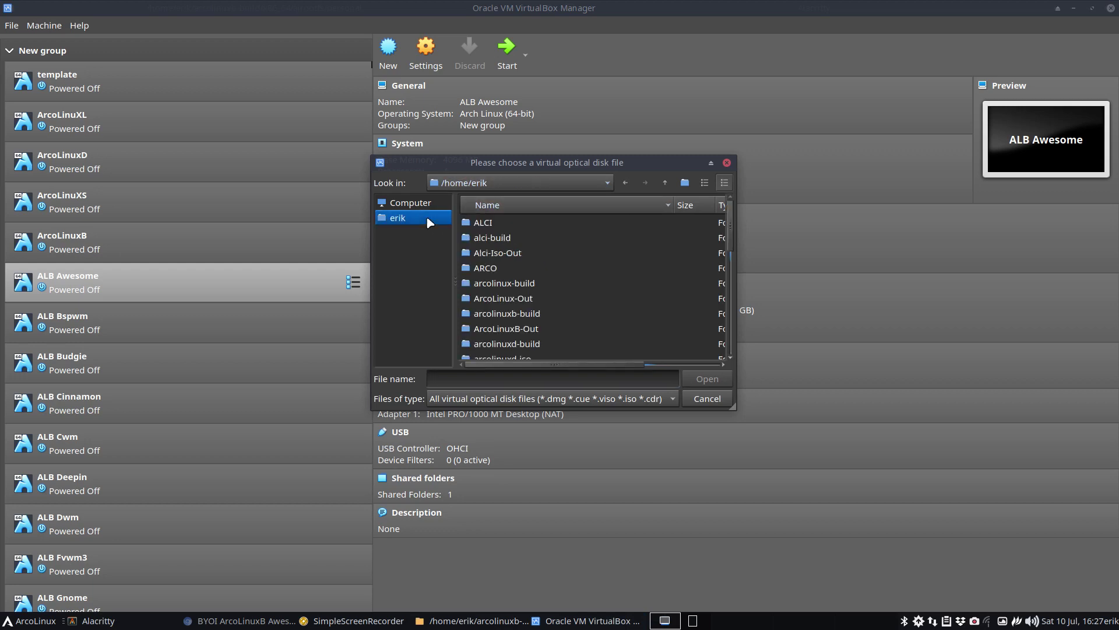
{"action": "double_click", "coordinate": [542, 328]}
{"action": "left_click", "coordinate": [590, 223]}
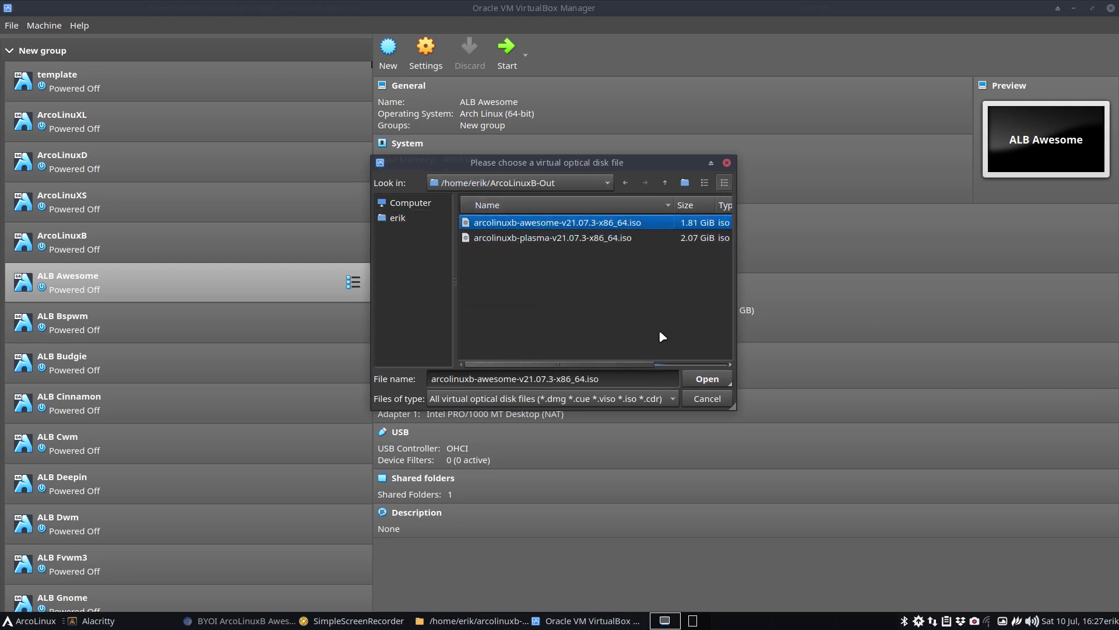
{"action": "left_click_drag", "start_coordinate": [645, 364], "coordinate": [744, 363]}
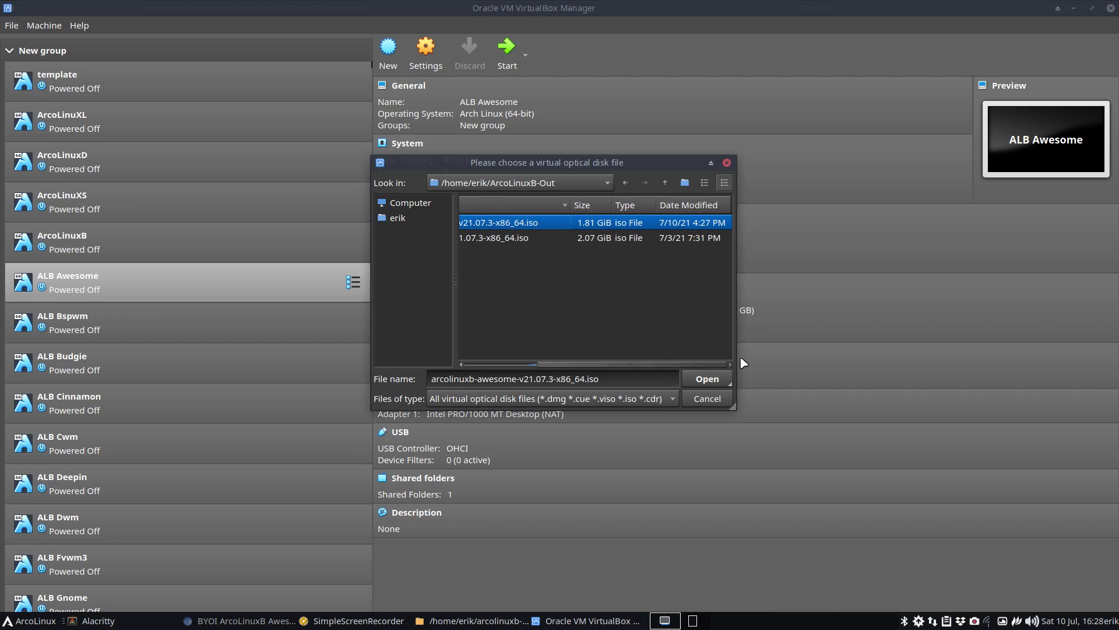
{"action": "left_click", "coordinate": [707, 376]}
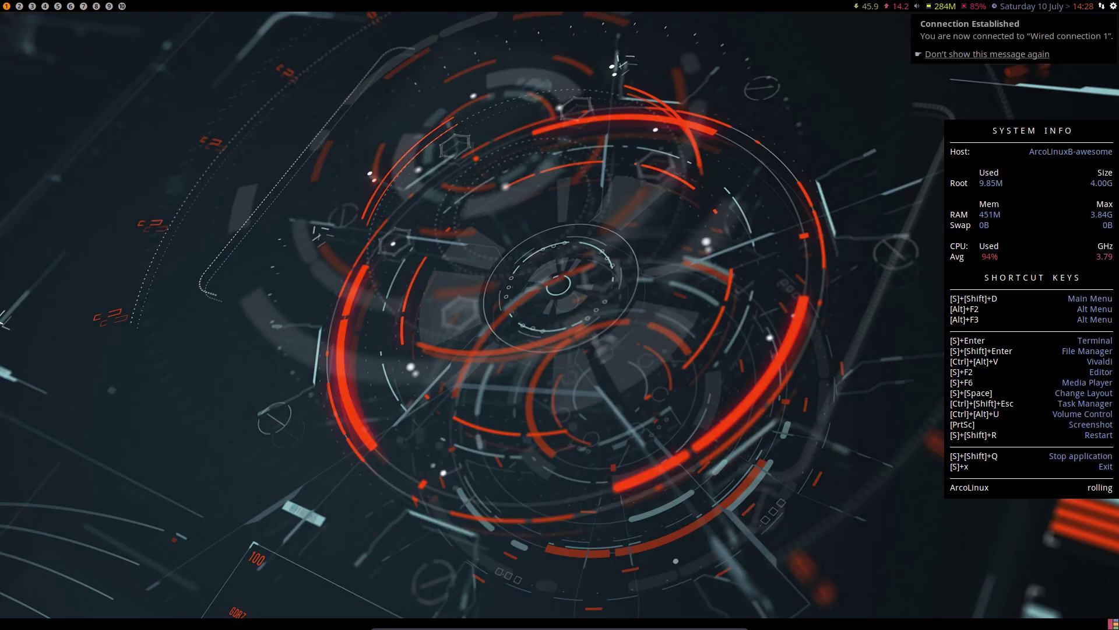
- Launch the Calamares installer via Run Calamares in the ArcoLinux Welcome window
{"action": "left_click", "coordinate": [692, 369]}
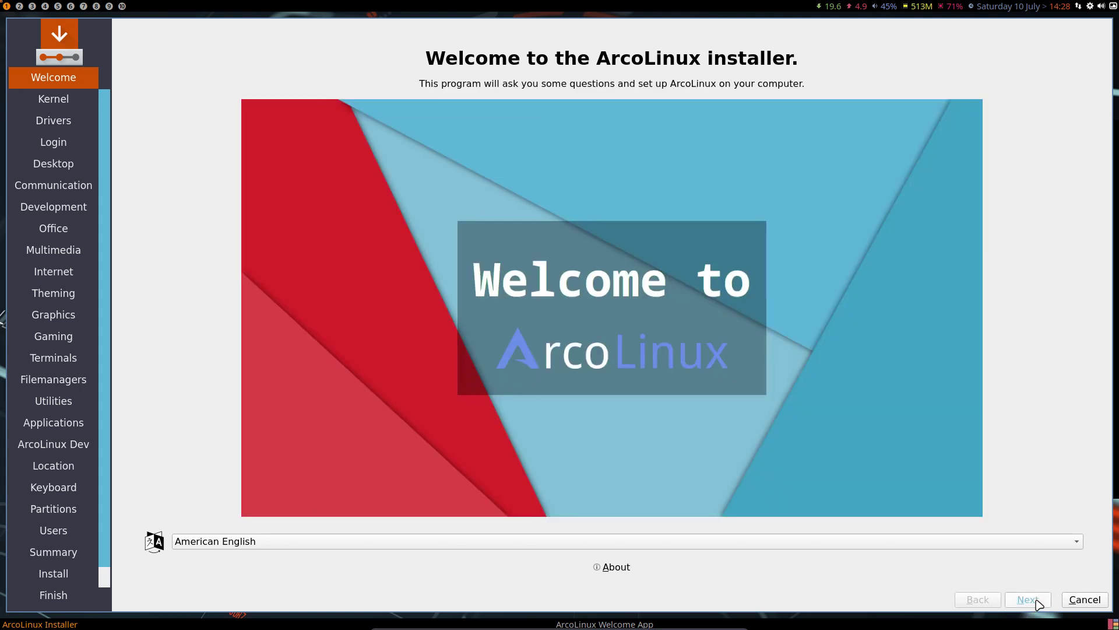
- Advance through the installer's opening pages and choose the Belgian keyboard layout
{"action": "left_click", "coordinate": [1030, 601]}
{"action": "left_click", "coordinate": [1027, 600]}
{"action": "left_click", "coordinate": [1027, 600]}
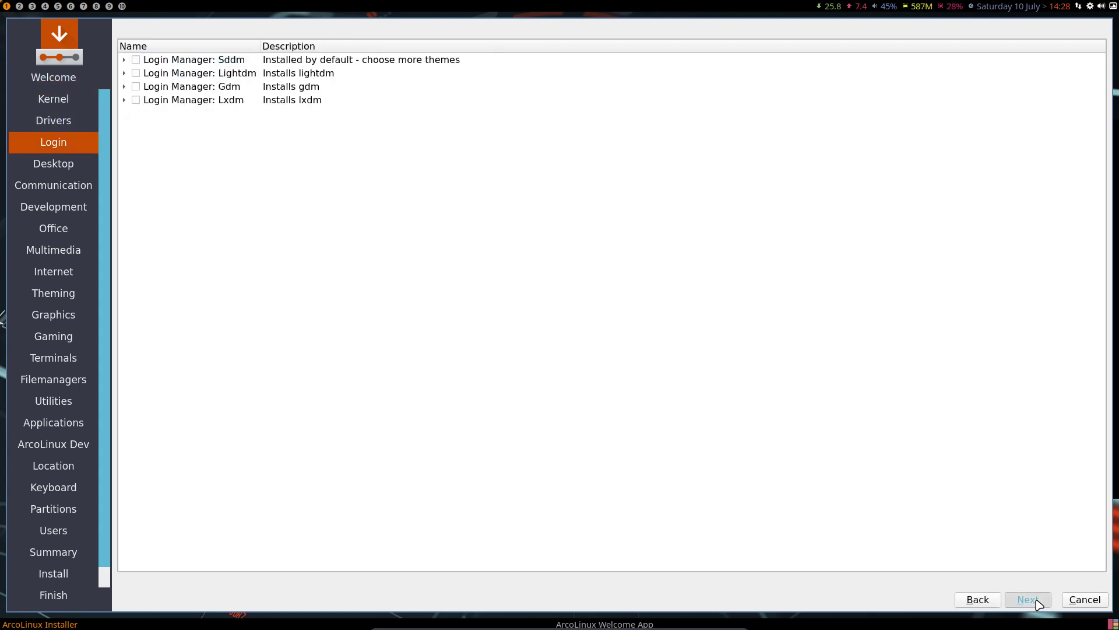
{"action": "left_click", "coordinate": [1027, 600]}
{"action": "left_click", "coordinate": [1027, 600]}
{"action": "left_click", "coordinate": [1027, 599]}
{"action": "left_click", "coordinate": [1028, 599]}
{"action": "left_click", "coordinate": [1027, 600]}
{"action": "left_click", "coordinate": [1027, 600]}
{"action": "left_click", "coordinate": [1037, 601]}
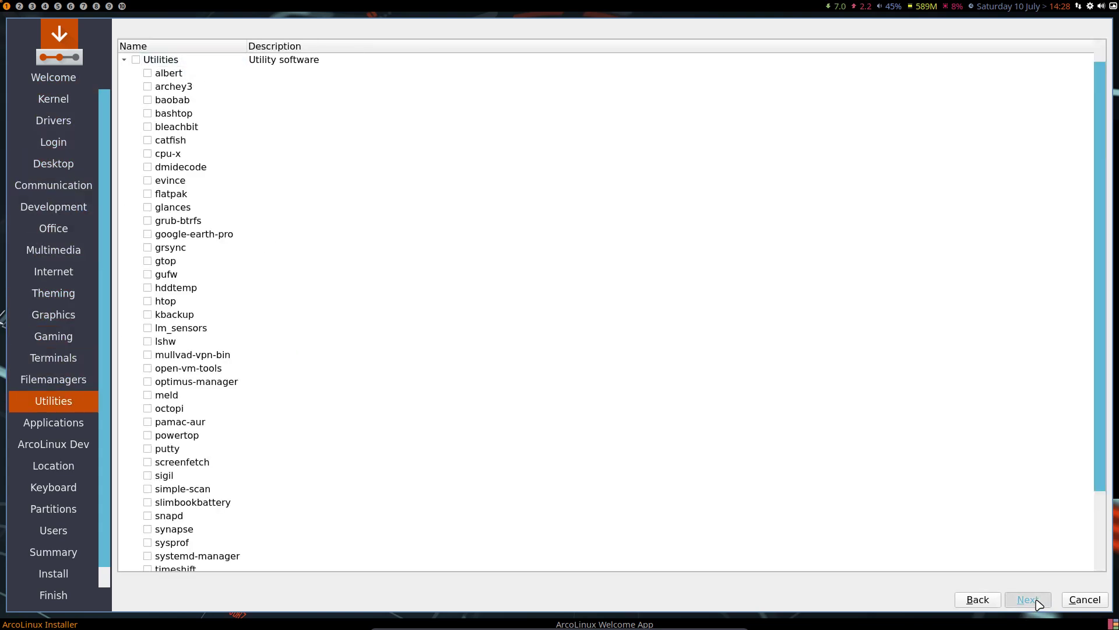
{"action": "left_click", "coordinate": [1037, 601]}
{"action": "left_click", "coordinate": [1037, 601]}
{"action": "left_click", "coordinate": [1037, 601]}
{"action": "left_click", "coordinate": [1027, 600]}
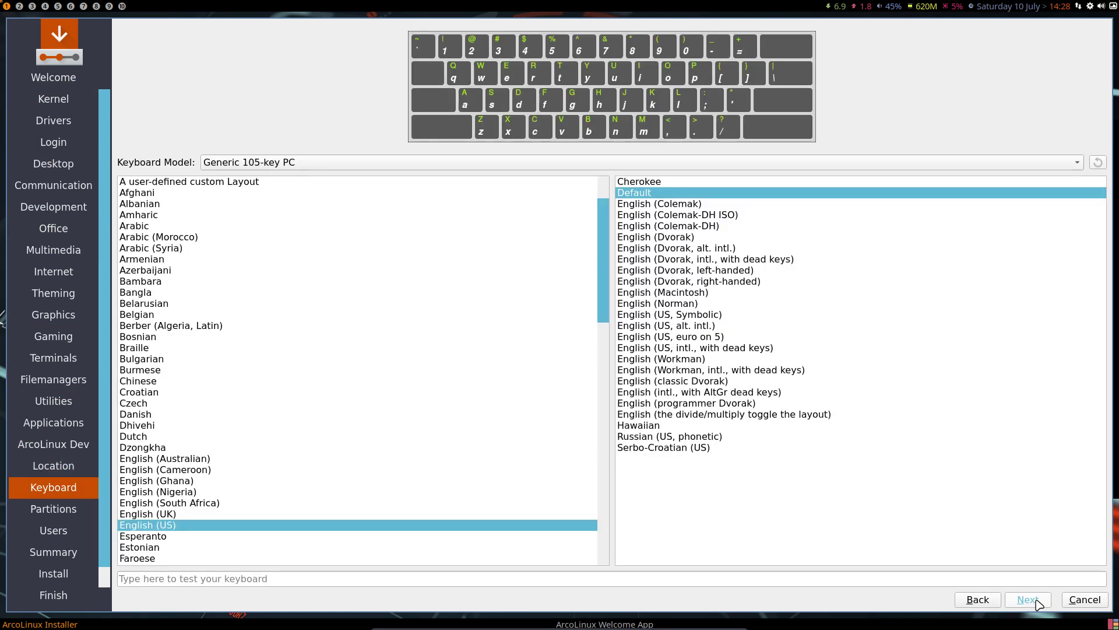
{"action": "left_click", "coordinate": [230, 316]}
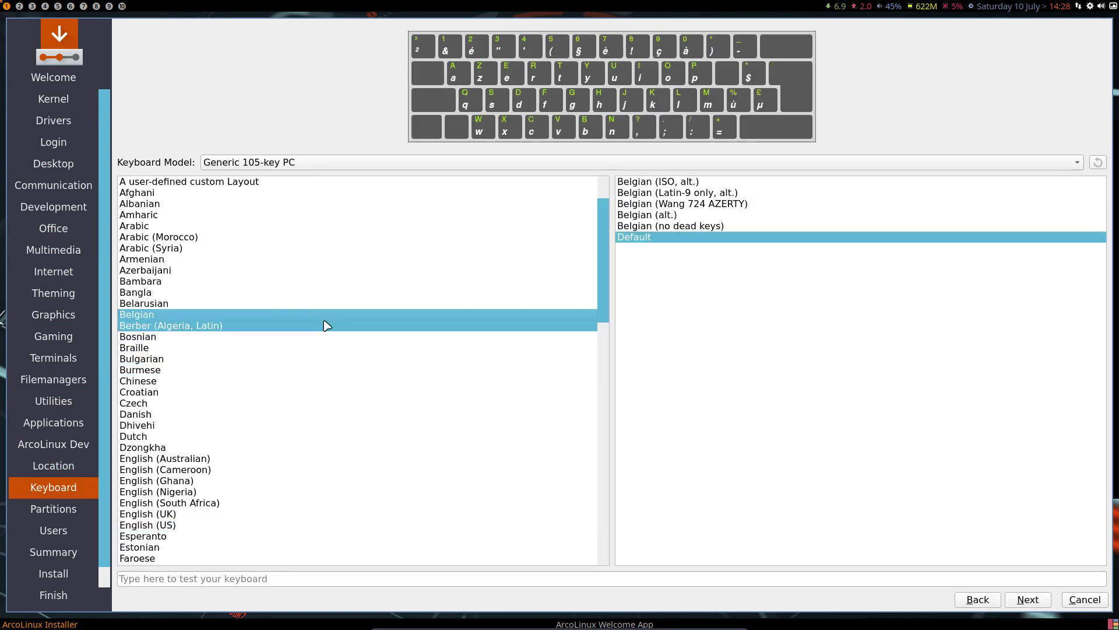
- Choose Erase disk to install across the whole virtual disk
{"action": "left_click", "coordinate": [1028, 599]}
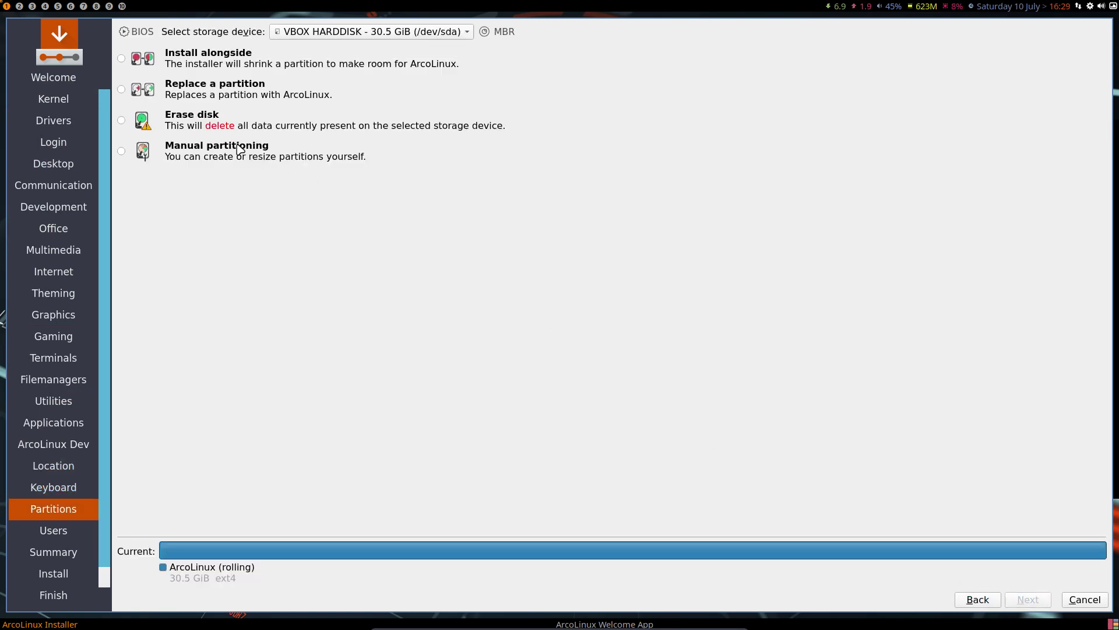
{"action": "left_click", "coordinate": [214, 117]}
{"action": "left_click", "coordinate": [1027, 600]}
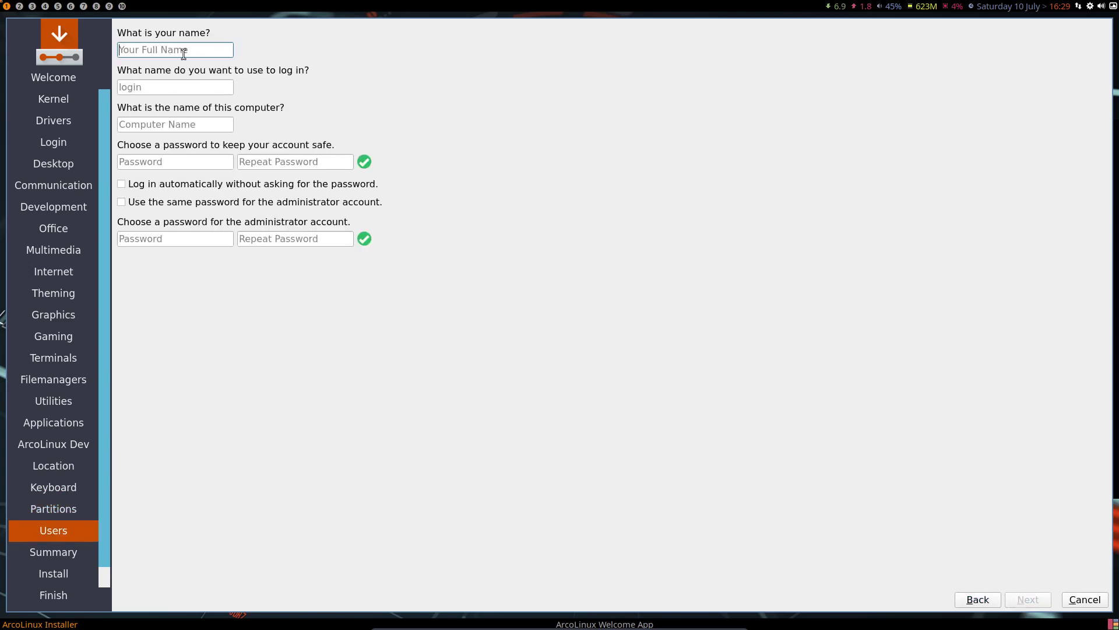
- Enter the user name and password, enable auto-login and shared admin password, then install
{"action": "type", "text": "erik"}
{"action": "key", "text": "Tab"}
{"action": "key", "text": "Tab"}
{"action": "key", "text": "Tab"}
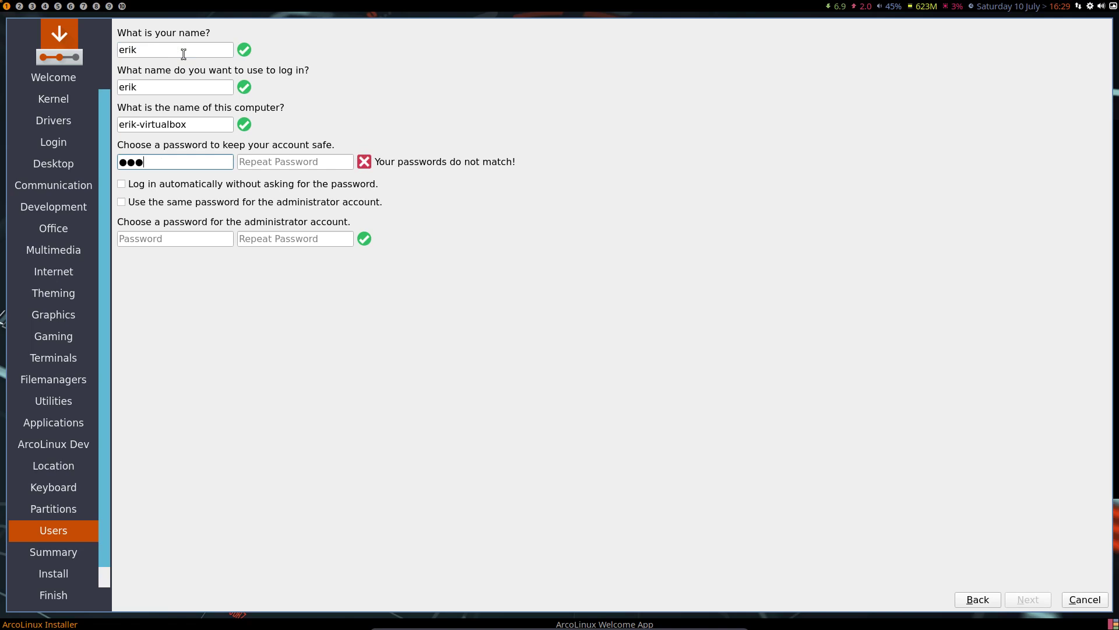
{"action": "key", "text": "Tab"}
{"action": "type", "text": "123"}
{"action": "key", "text": "shift+Tab"}
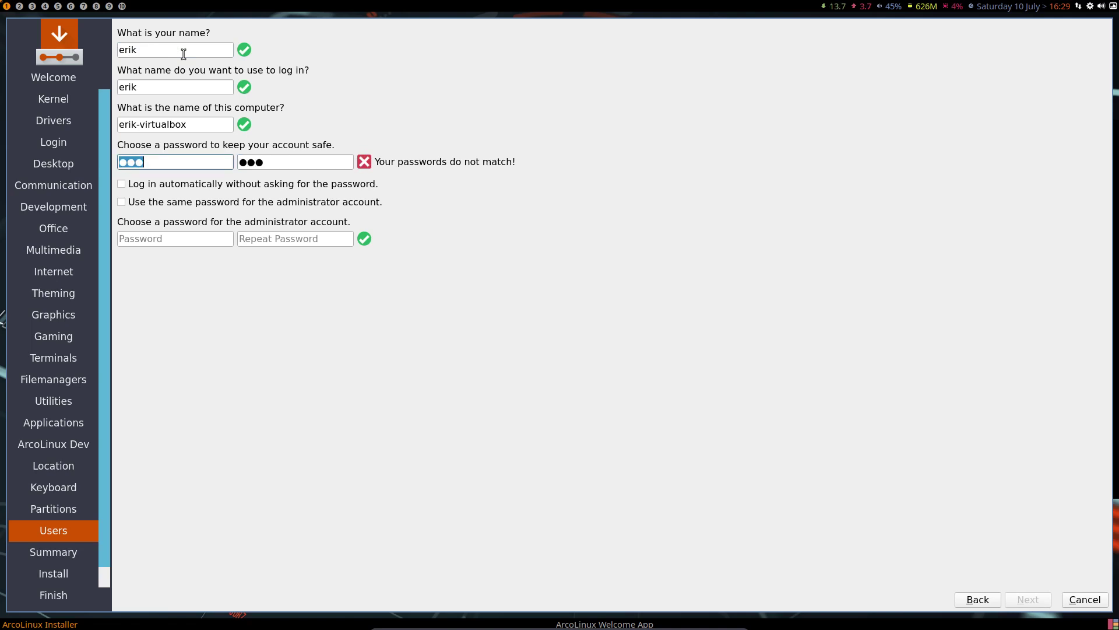
{"action": "type", "text": "1234"}
{"action": "key", "text": "Tab"}
{"action": "type", "text": "1234"}
{"action": "key", "text": "Tab"}
{"action": "key", "text": "space"}
{"action": "key", "text": "Tab"}
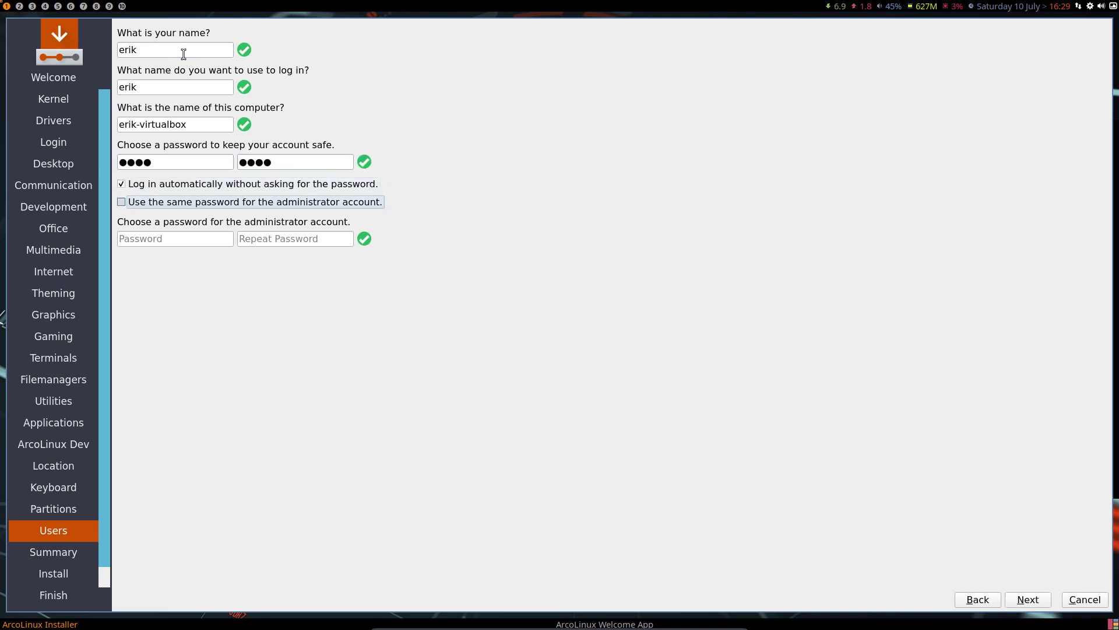
{"action": "key", "text": "space"}
{"action": "left_click", "coordinate": [1026, 599]}
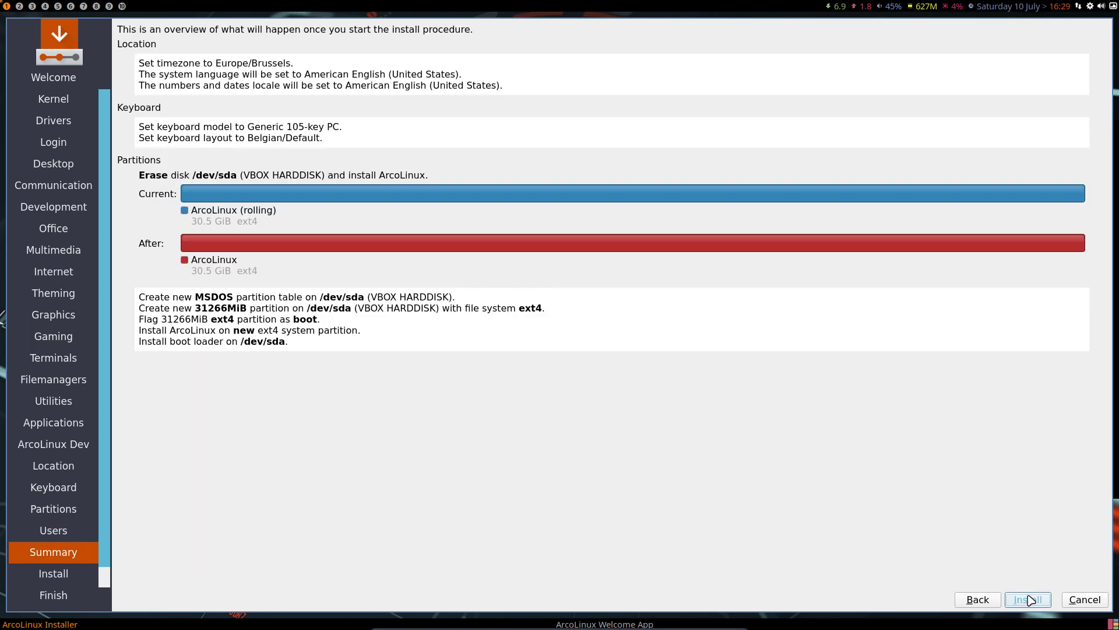
{"action": "left_click", "coordinate": [1028, 599]}
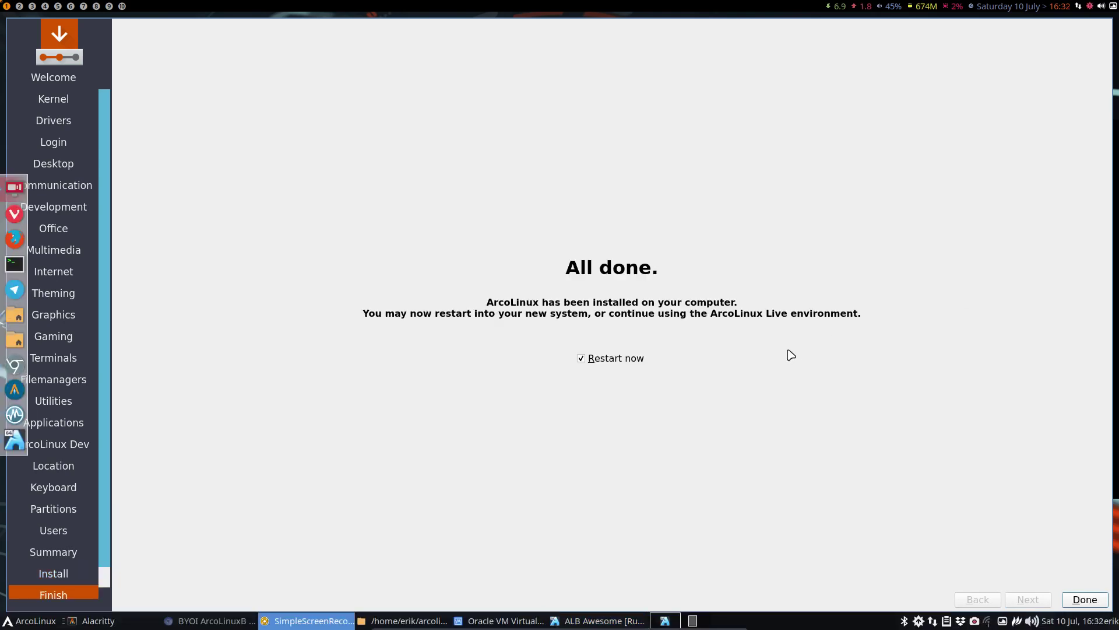
- Reboot into the installed system, cancel the reflector password prompt and quit ArcoLinux Welcome
{"action": "left_click", "coordinate": [1085, 599]}
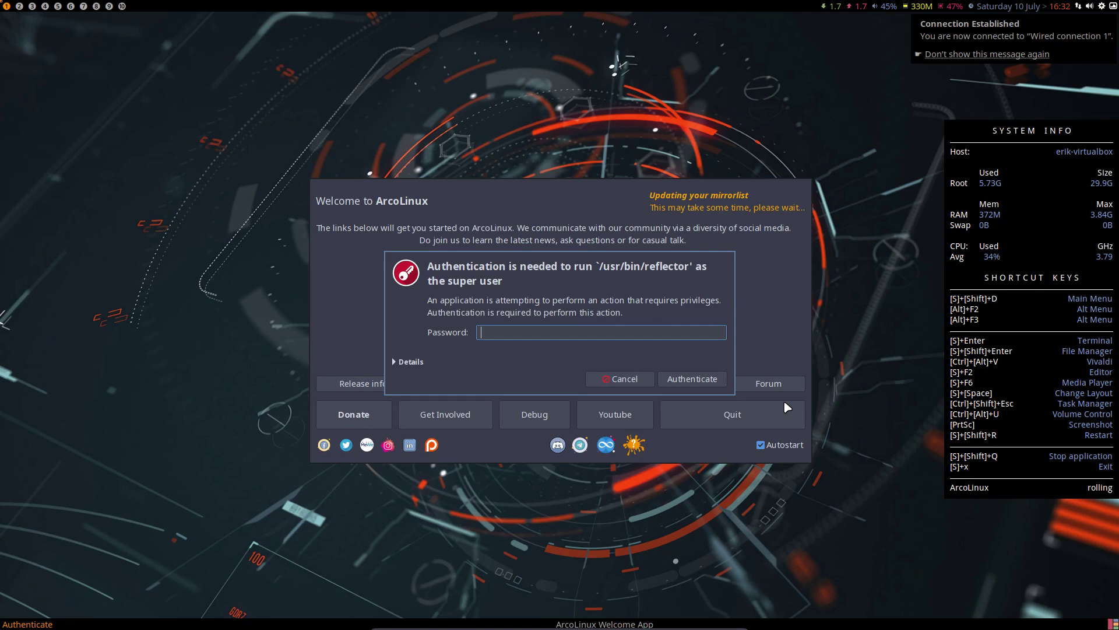
{"action": "left_click", "coordinate": [619, 379]}
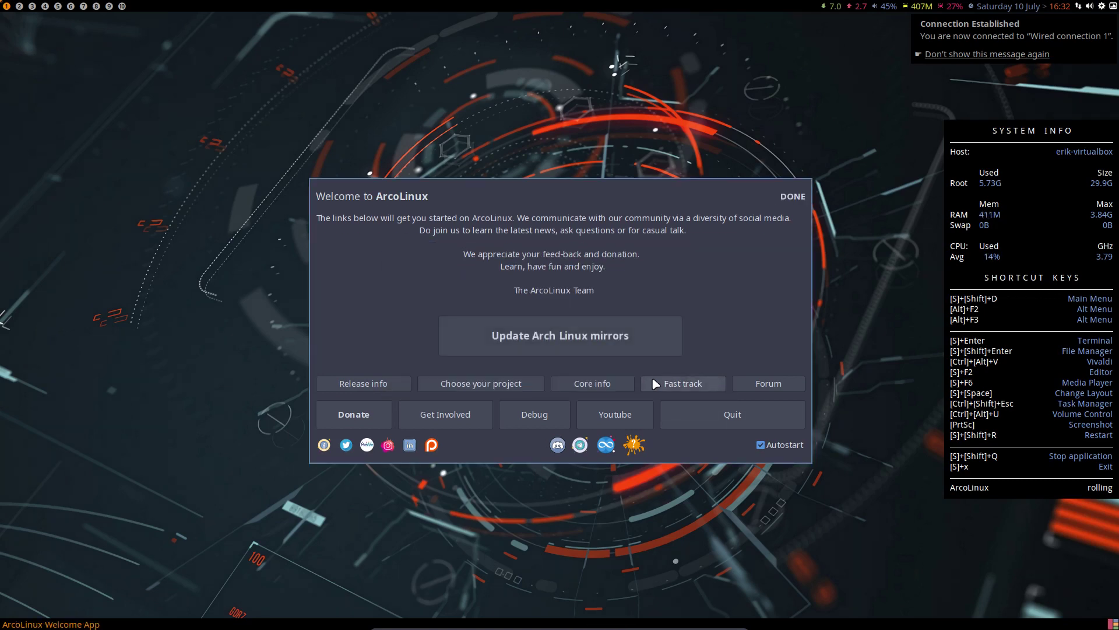
{"action": "left_click", "coordinate": [701, 425]}
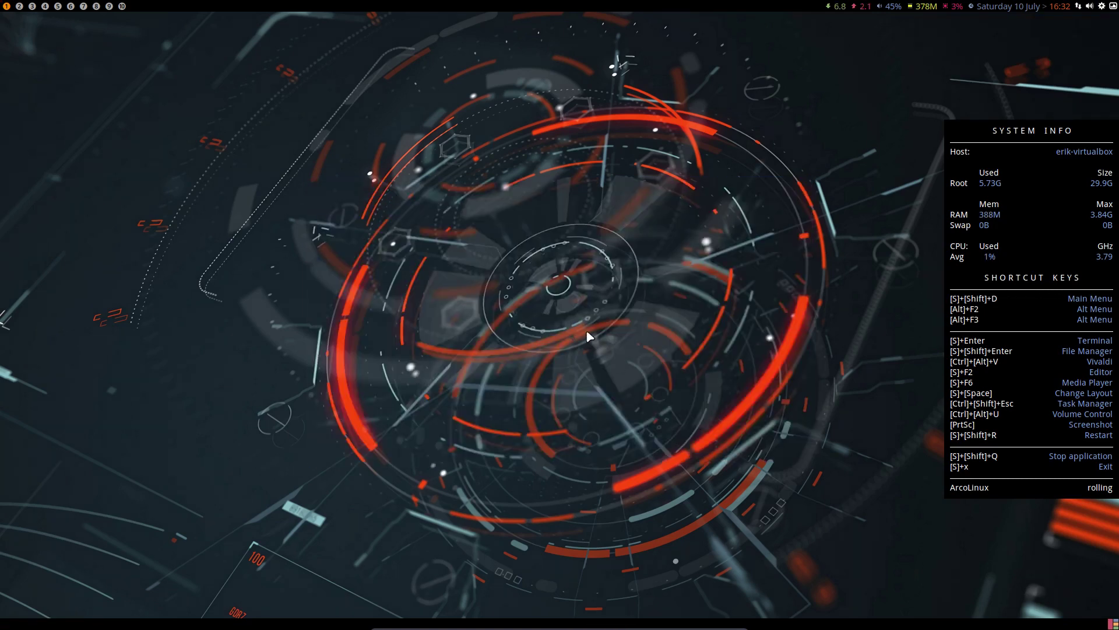
- Run the 'personal' alias in a terminal, restart Awesome with Super+Shift+R, and quit ArcoLinux Welcome
{"action": "key", "text": "super+Return"}
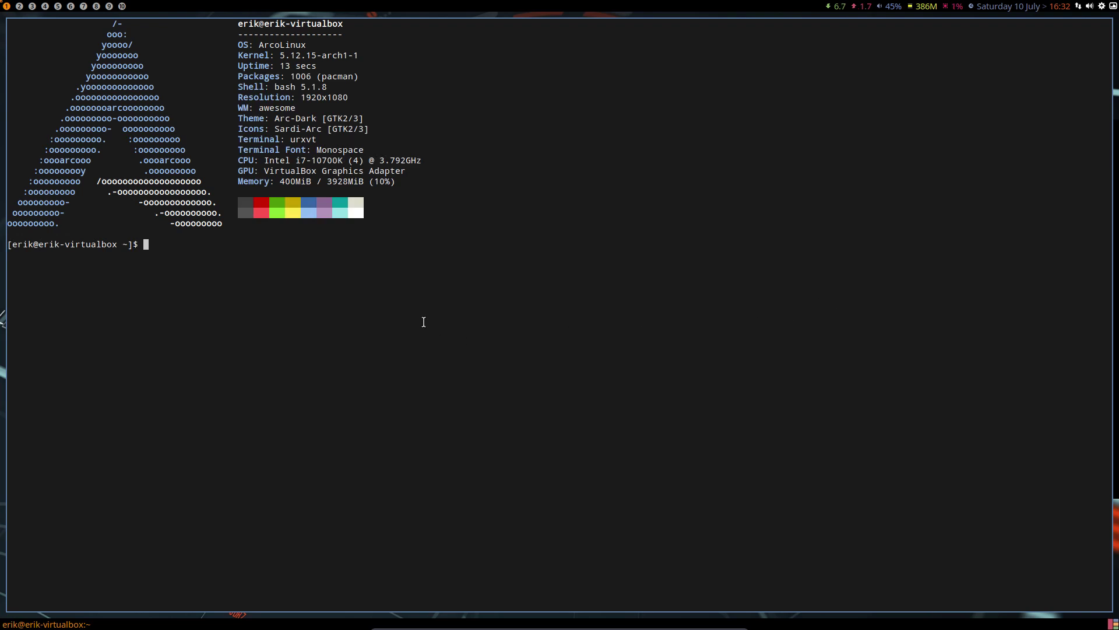
{"action": "type", "text": "personal"}
{"action": "key", "text": "Return"}
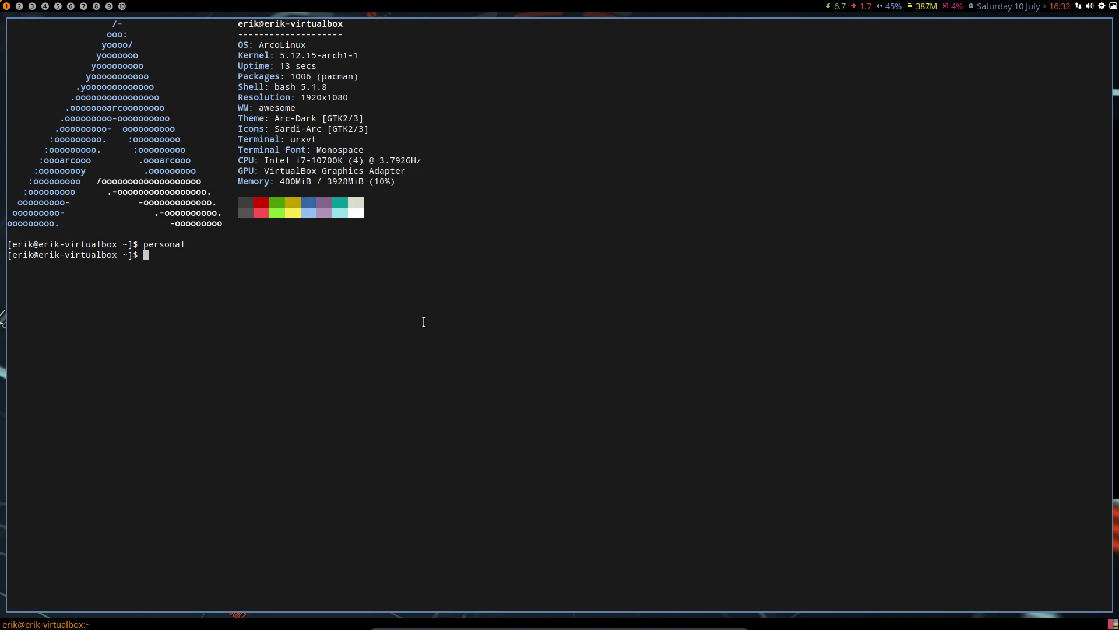
{"action": "key", "text": "super+shift+r"}
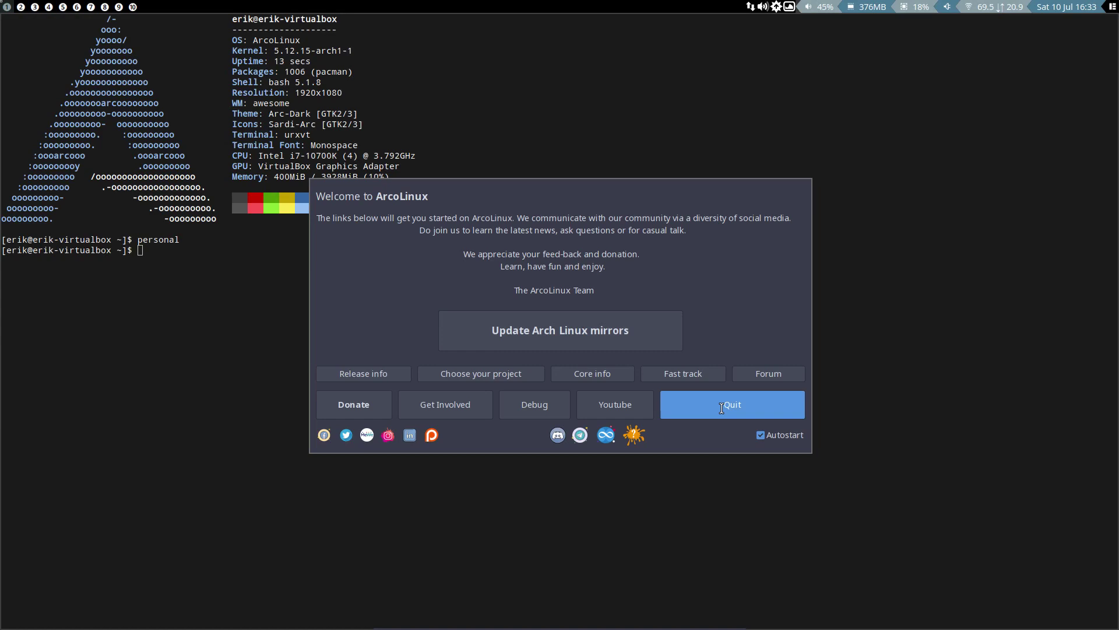
{"action": "left_click", "coordinate": [676, 405]}
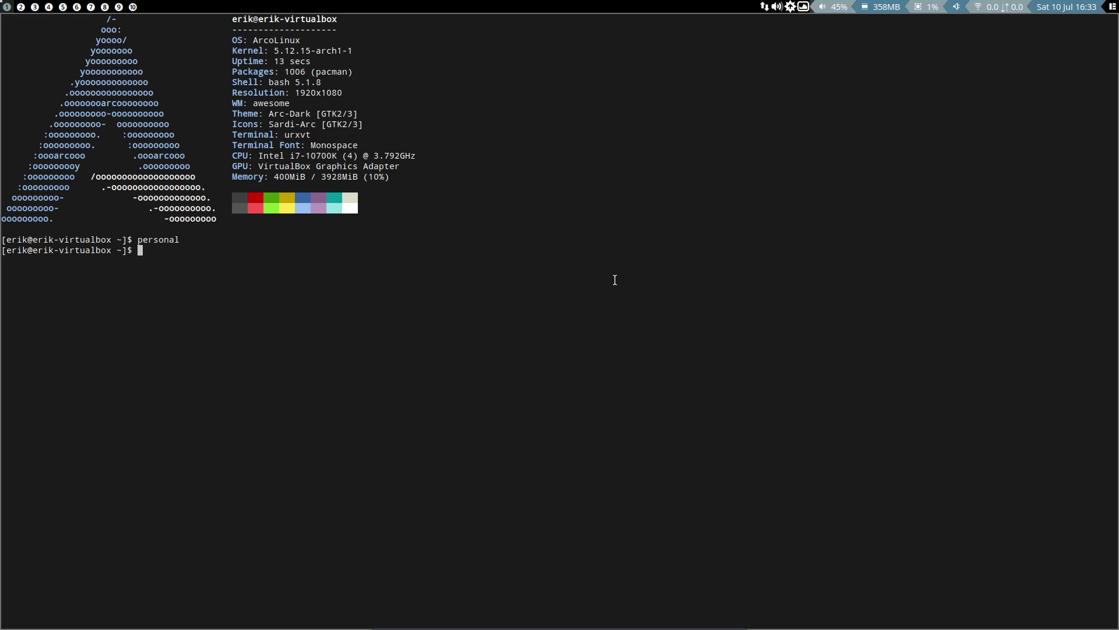
- Open the hidden .wallpapers folder in the home directory in Thunar
{"action": "key", "text": "super+shift+Return"}
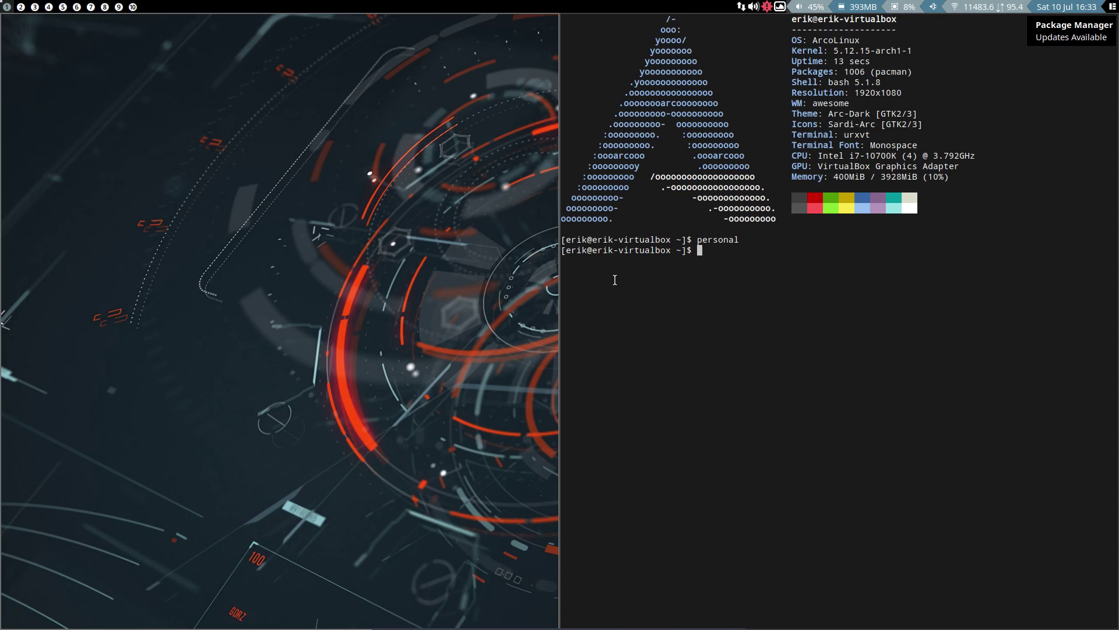
{"action": "key", "text": "ctrl+h"}
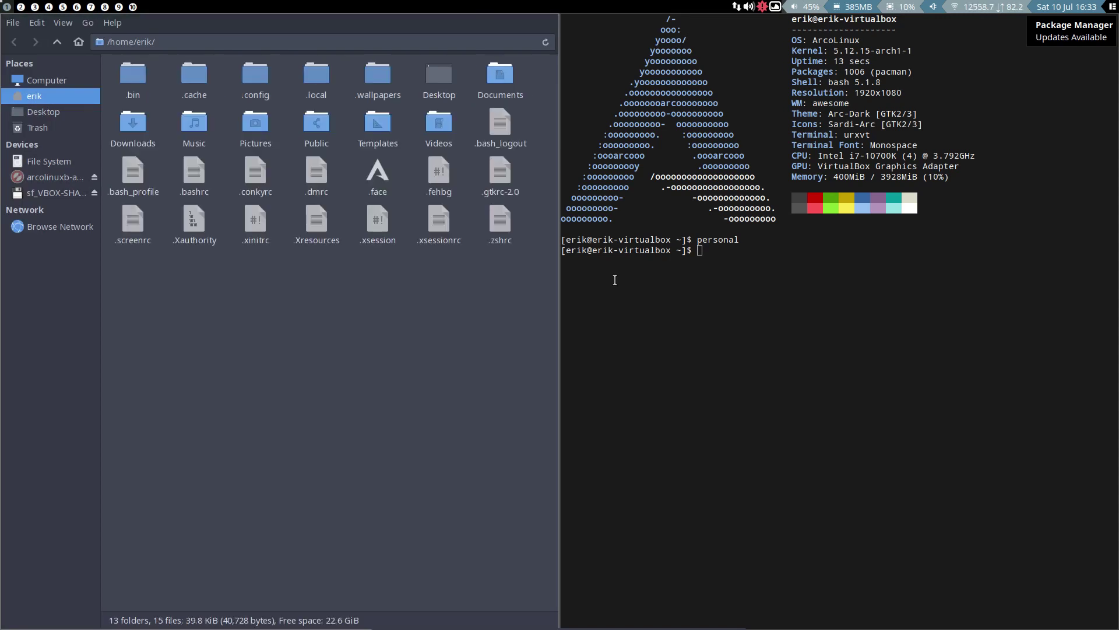
{"action": "double_click", "coordinate": [377, 76]}
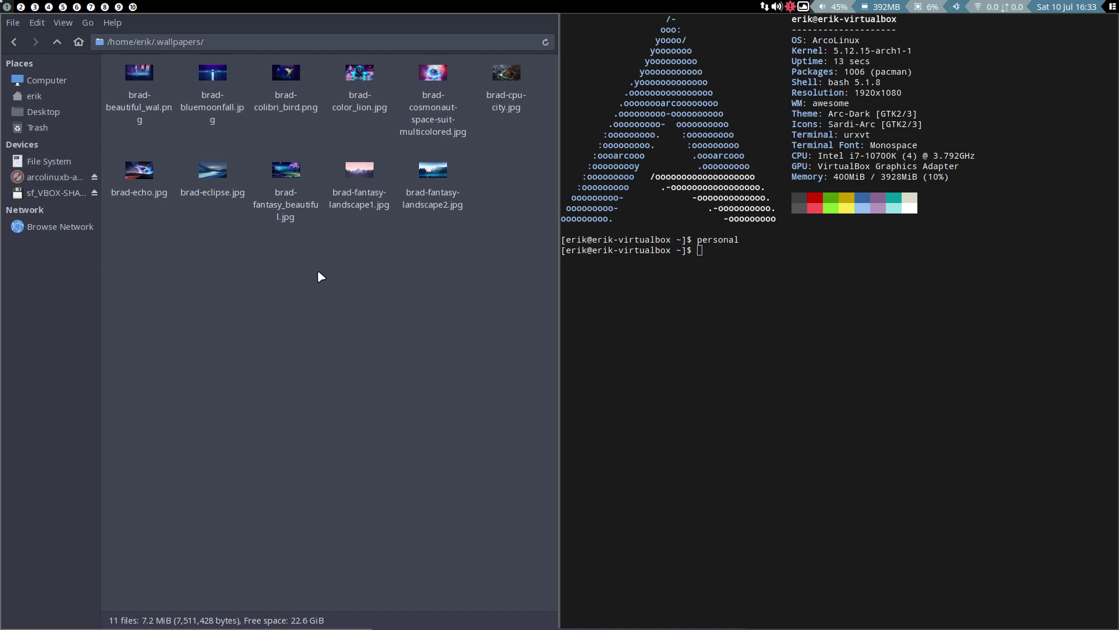
- Set Variety to copy favourite wallpapers to ~/.wallpapers, then close its preferences
{"action": "left_click", "coordinate": [804, 8]}
{"action": "left_click", "coordinate": [857, 192]}
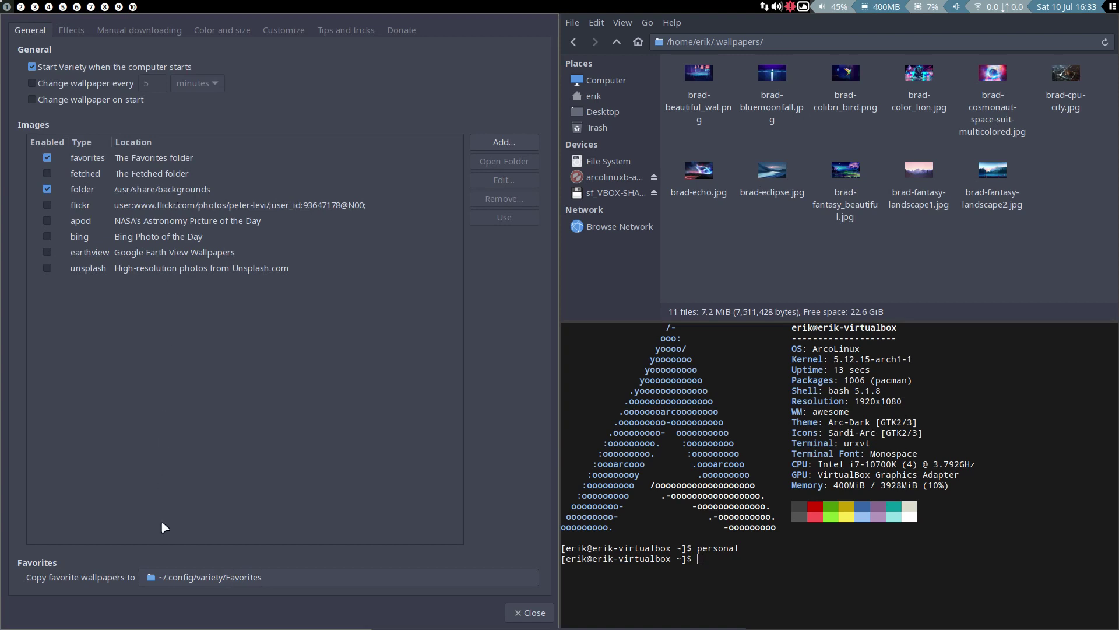
{"action": "left_click", "coordinate": [181, 577]}
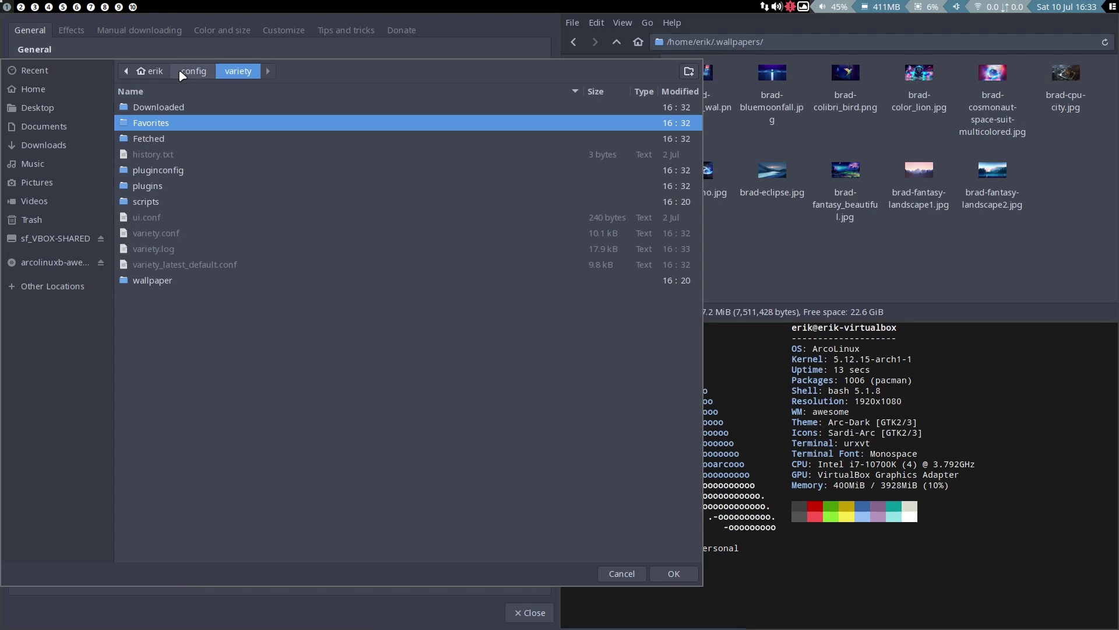
{"action": "left_click", "coordinate": [152, 71]}
{"action": "left_click", "coordinate": [181, 310]}
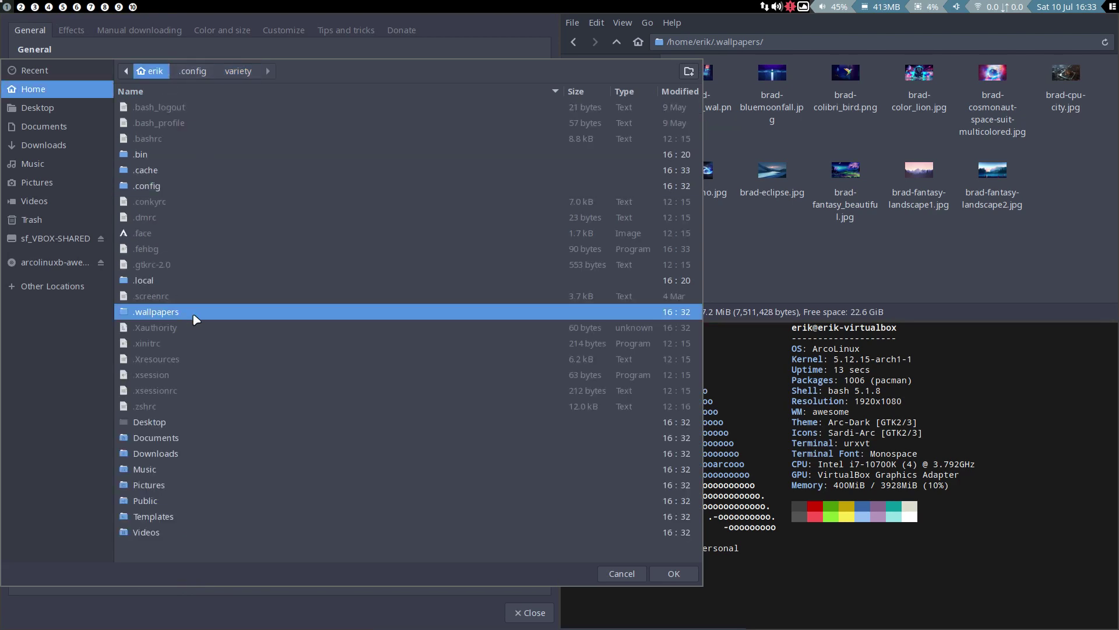
{"action": "left_click", "coordinate": [671, 576]}
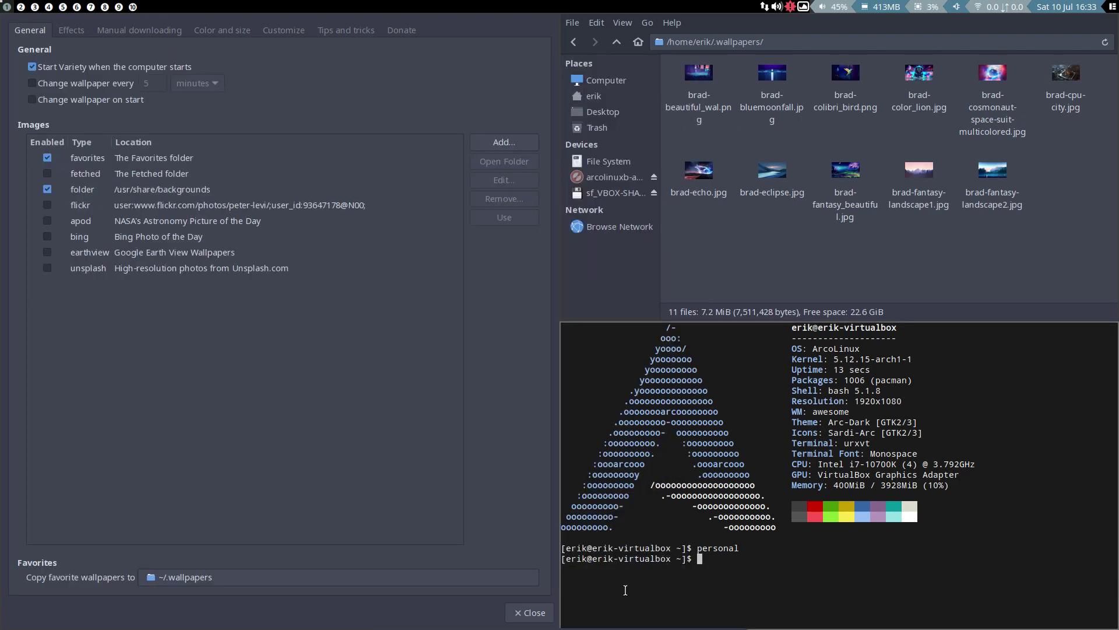
{"action": "left_click", "coordinate": [530, 612]}
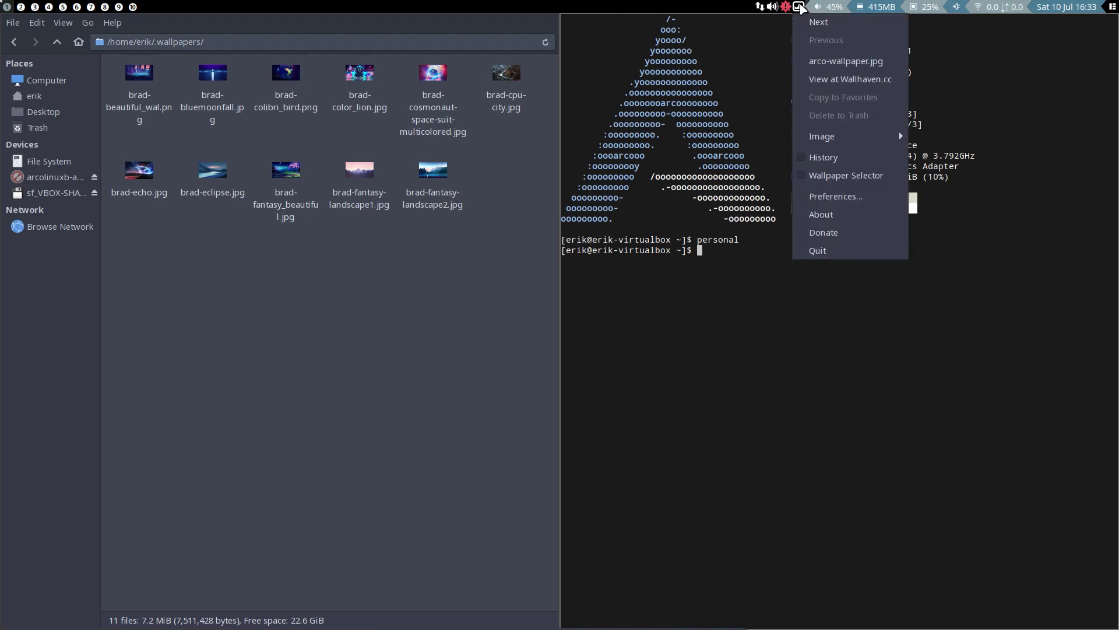